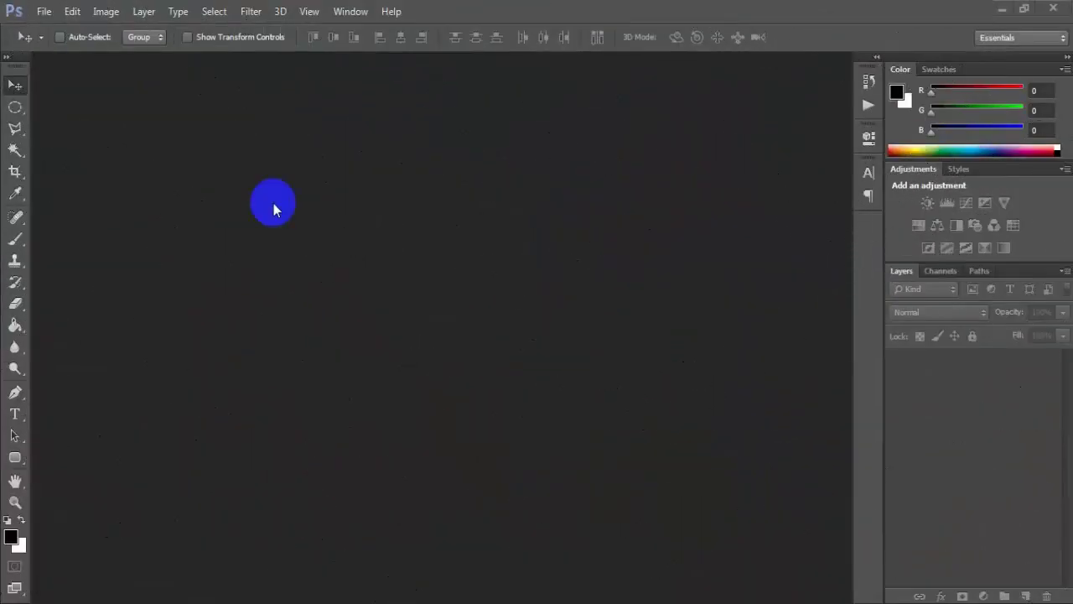
Open the camel photo 1 (1).jpg and duplicate its background as Layer 1 with Ctrl+J.
click(44, 12)
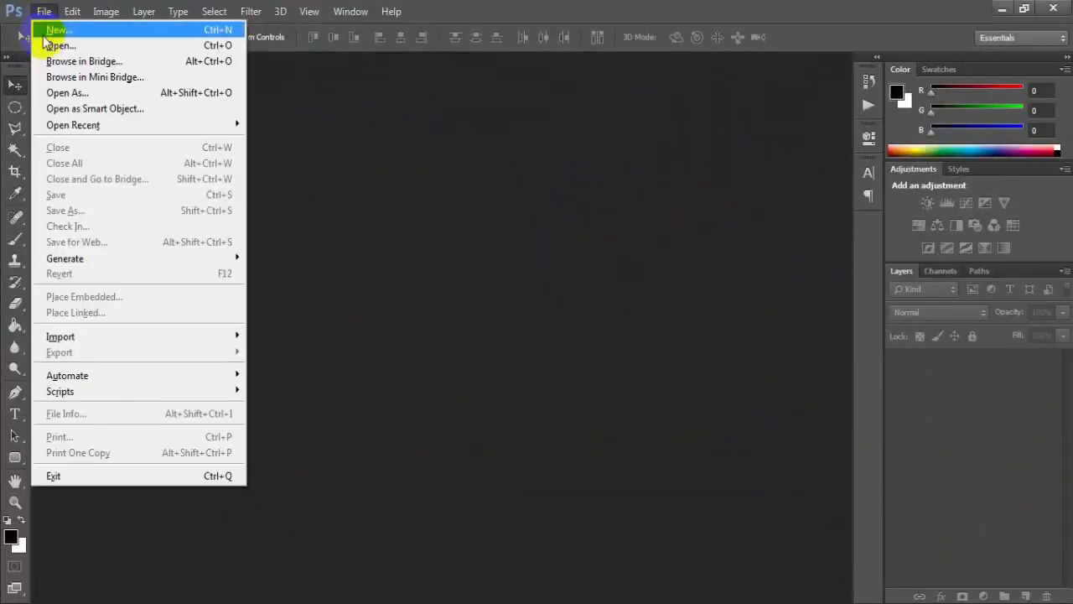
click(121, 45)
click(760, 149)
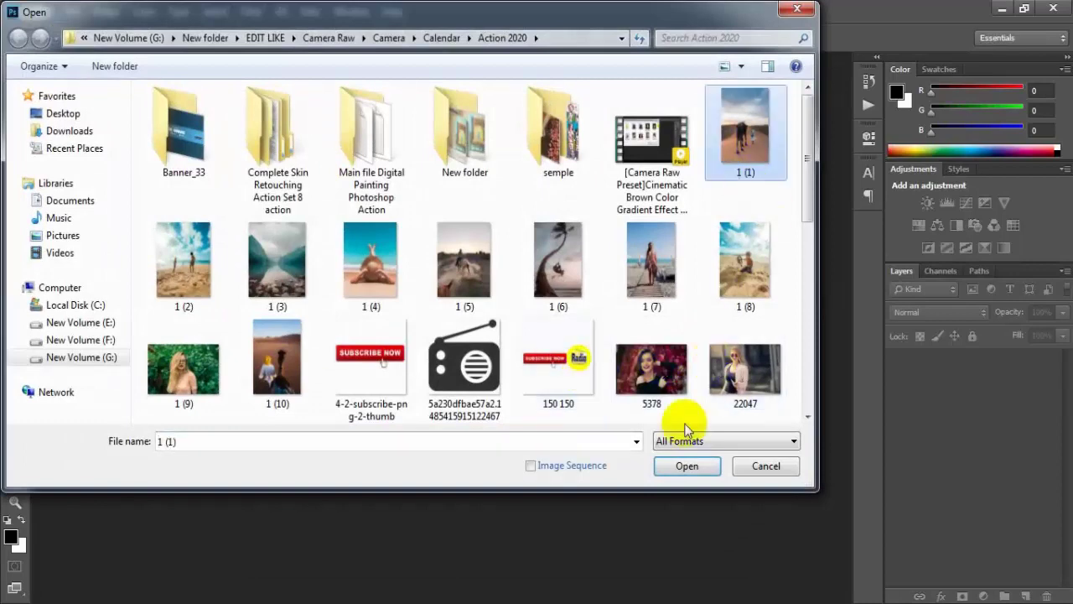
click(686, 465)
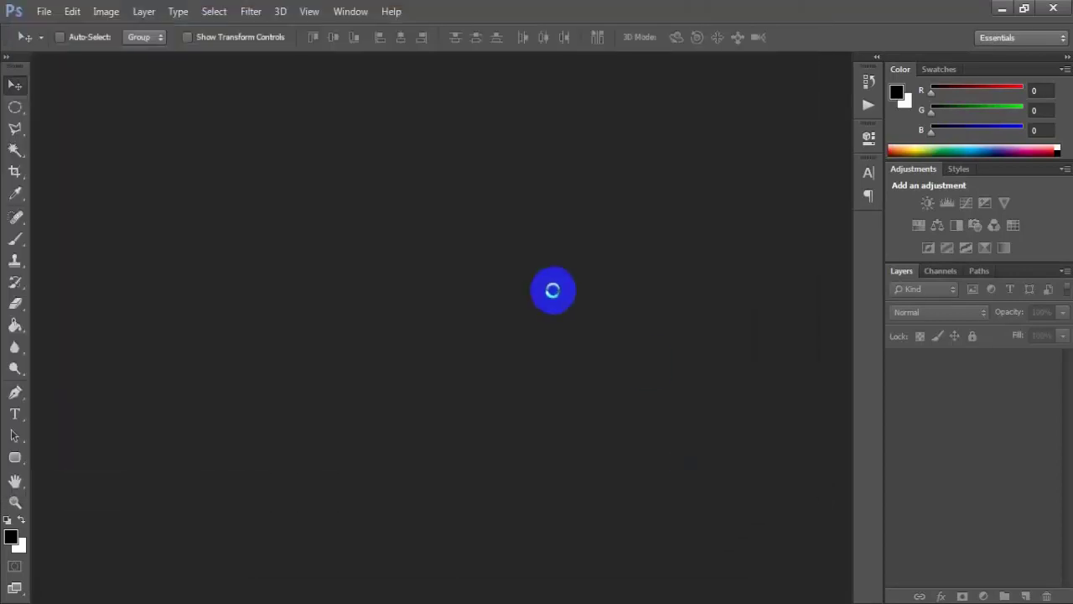
key(ctrl+j)
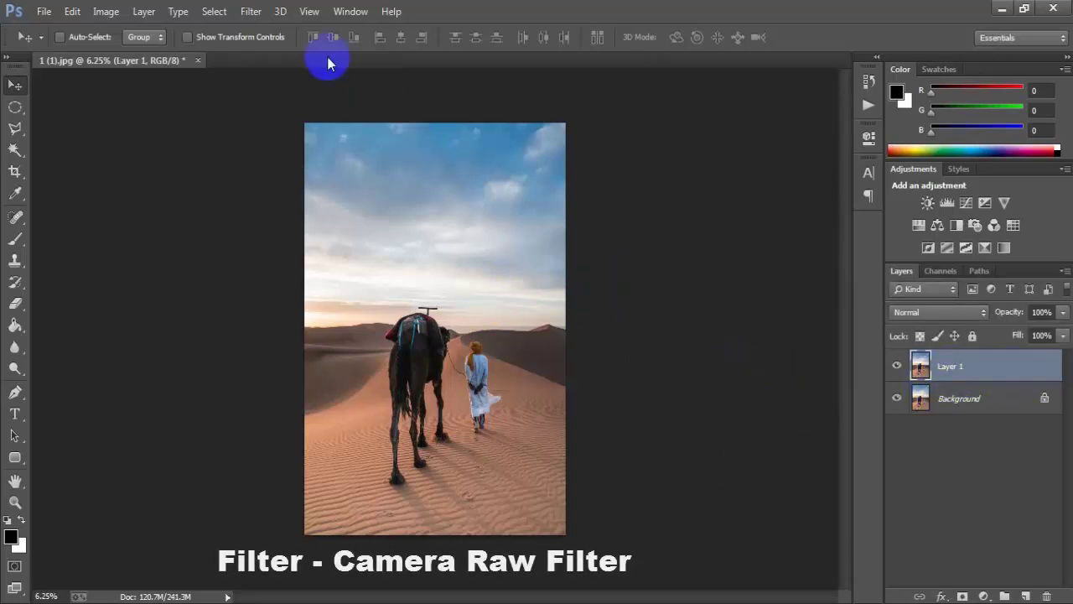
In the Camera Raw filter, warm the photo (Temperature +10, Tint +12) and set Exposure +1.16.
click(250, 11)
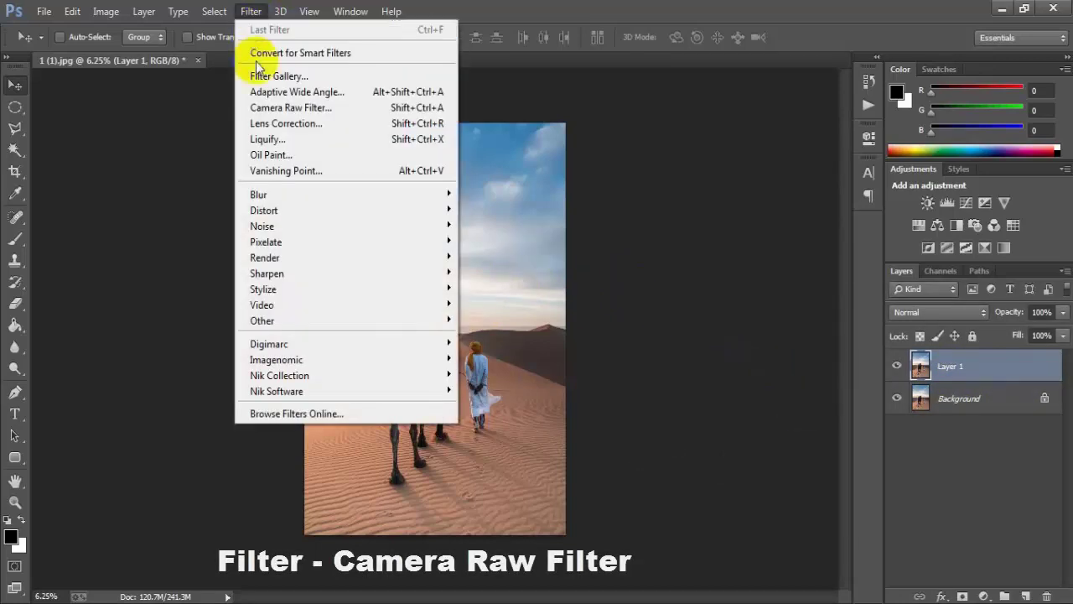
click(371, 108)
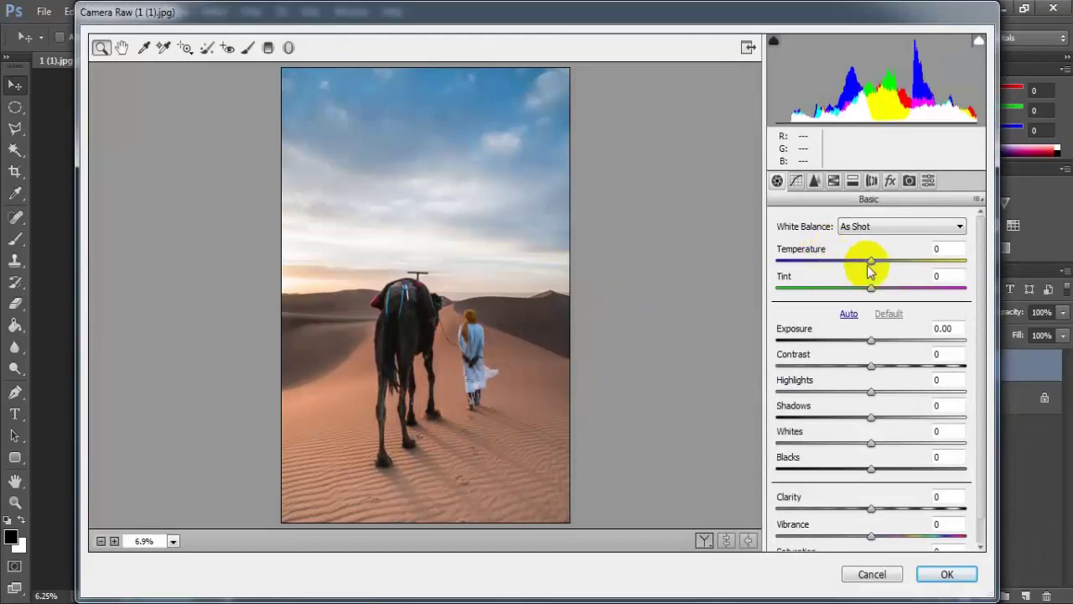
mouse_move(868, 267)
mouse_down()
mouse_move(882, 267)
mouse_move(882, 292)
mouse_up()
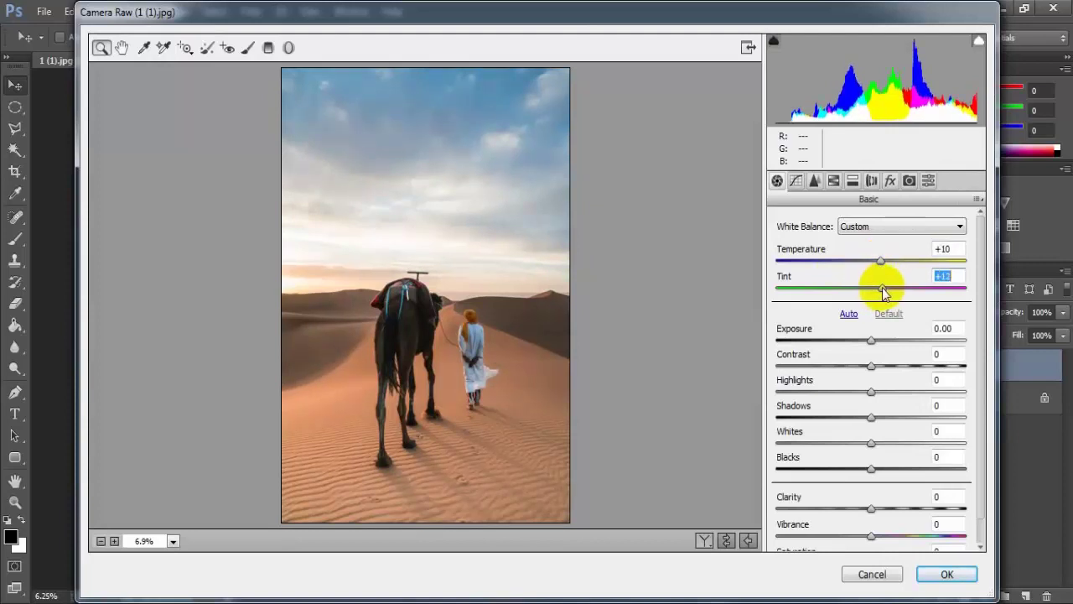
drag(871, 339, 891, 340)
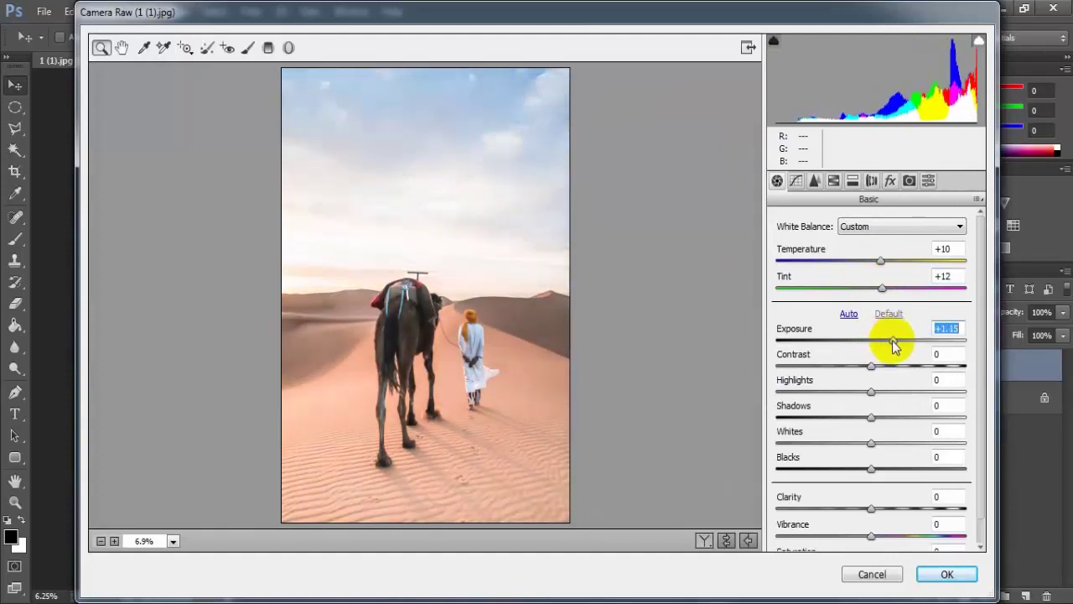
click(953, 328)
text(+1.16)
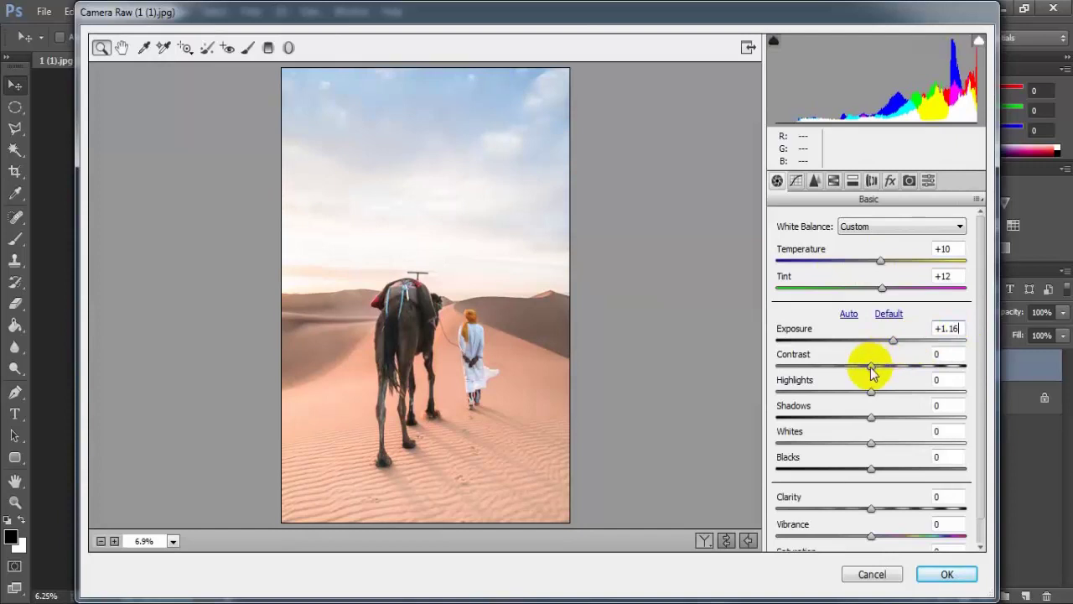
Set Contrast +10, Highlights -34, Shadows +12, Whites -81, Blacks +24 and Vibrance +40.
drag(872, 373, 883, 373)
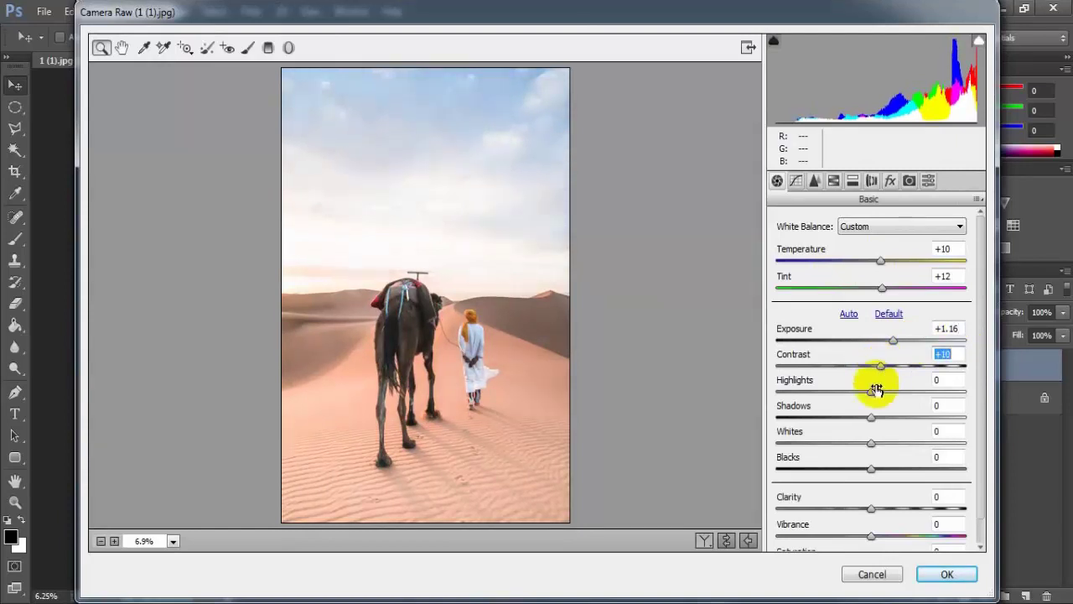
drag(872, 392, 838, 392)
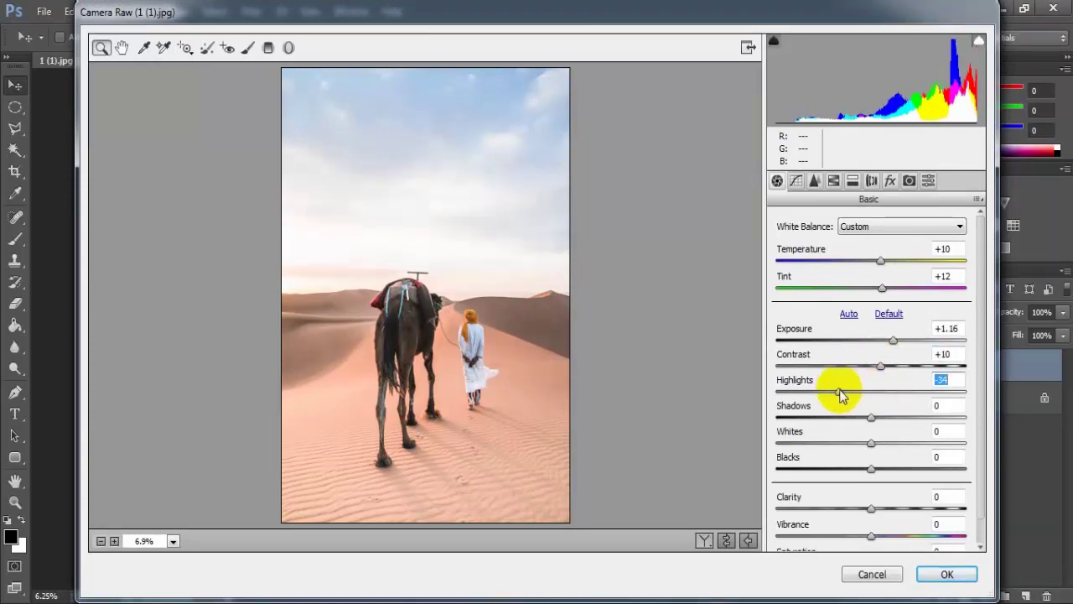
drag(870, 417, 876, 417)
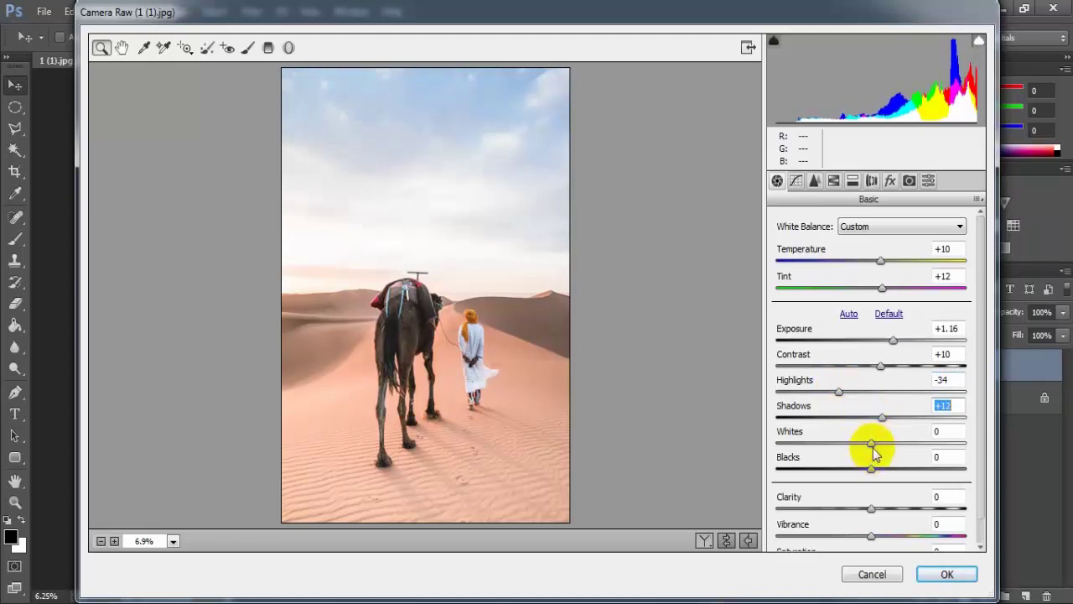
drag(871, 443, 794, 442)
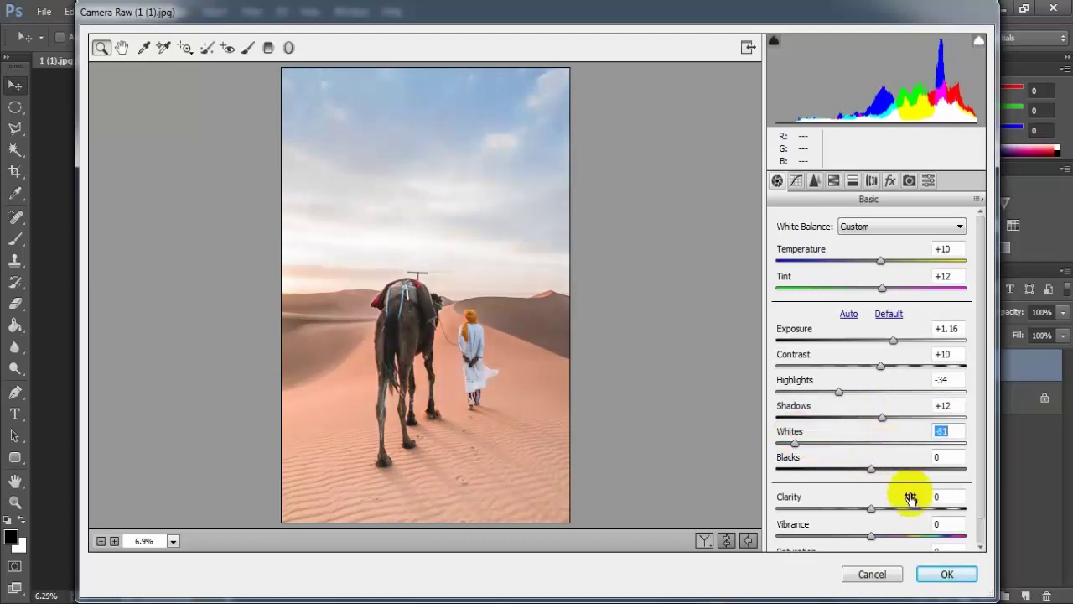
drag(869, 468, 895, 472)
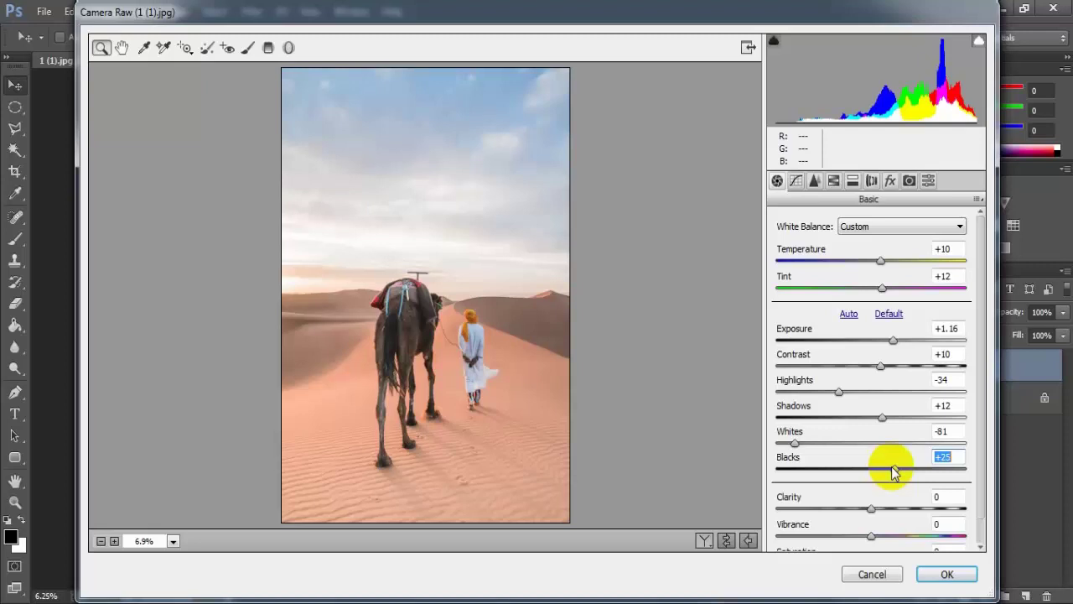
scroll(979, 503, down, 1)
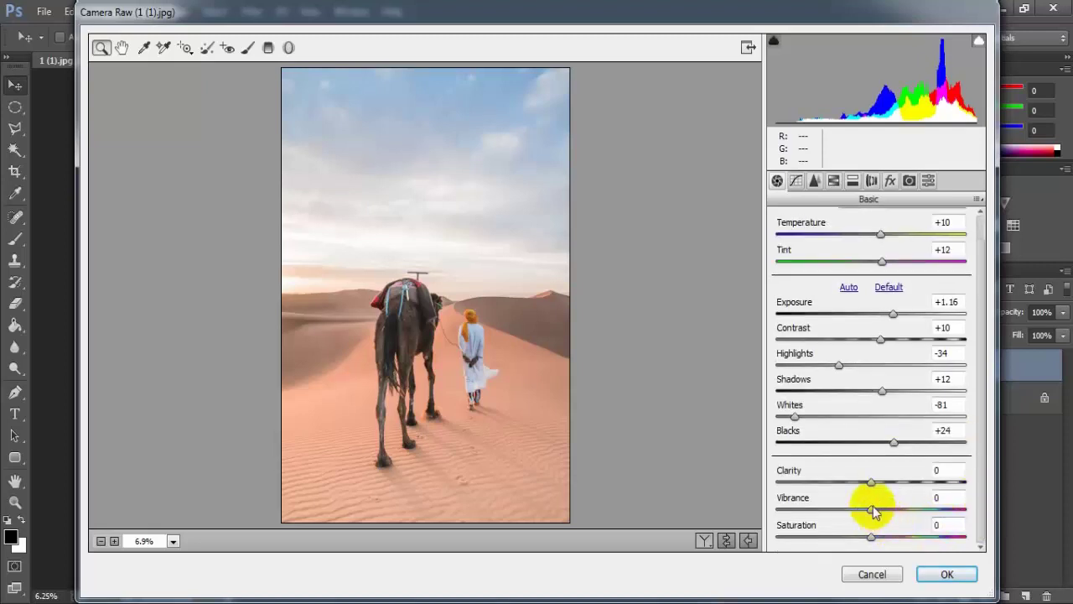
drag(872, 509, 909, 511)
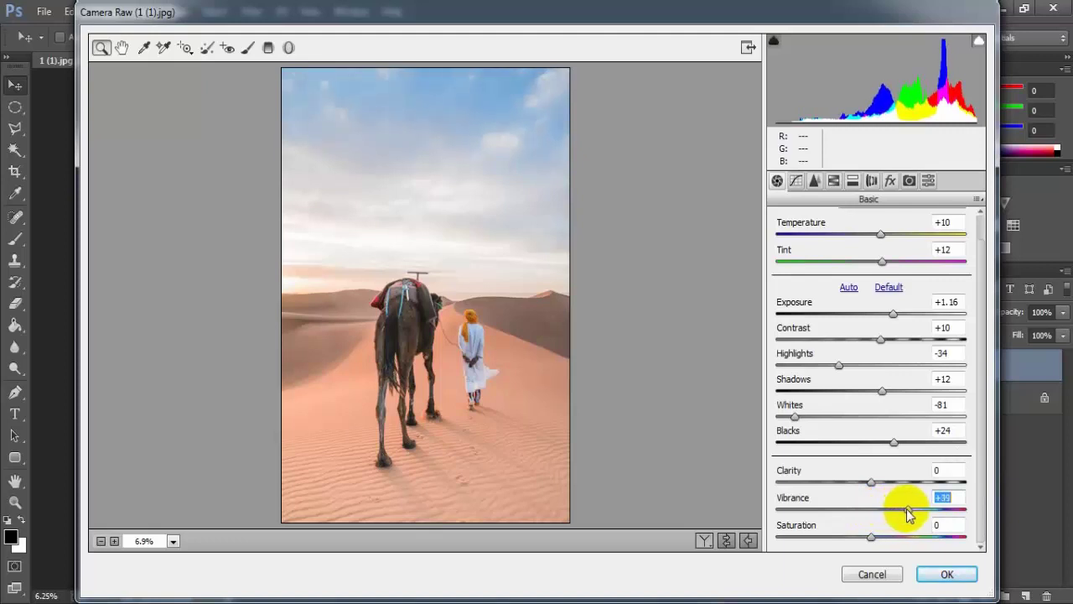
click(947, 498)
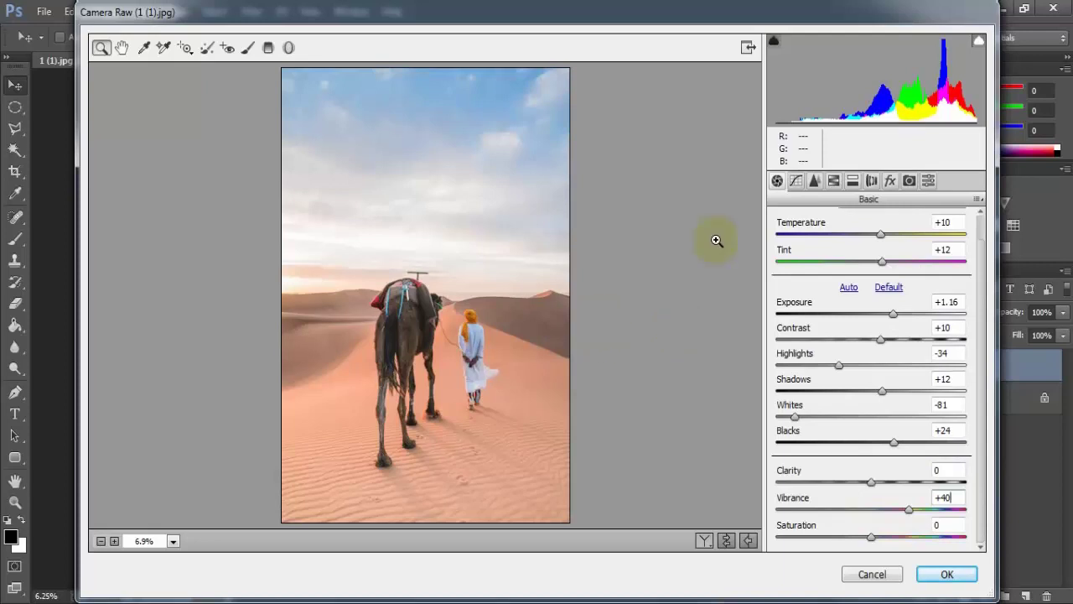
Shape a multi-point RGB point curve with a lifted black point and the top point at output 253.
click(796, 181)
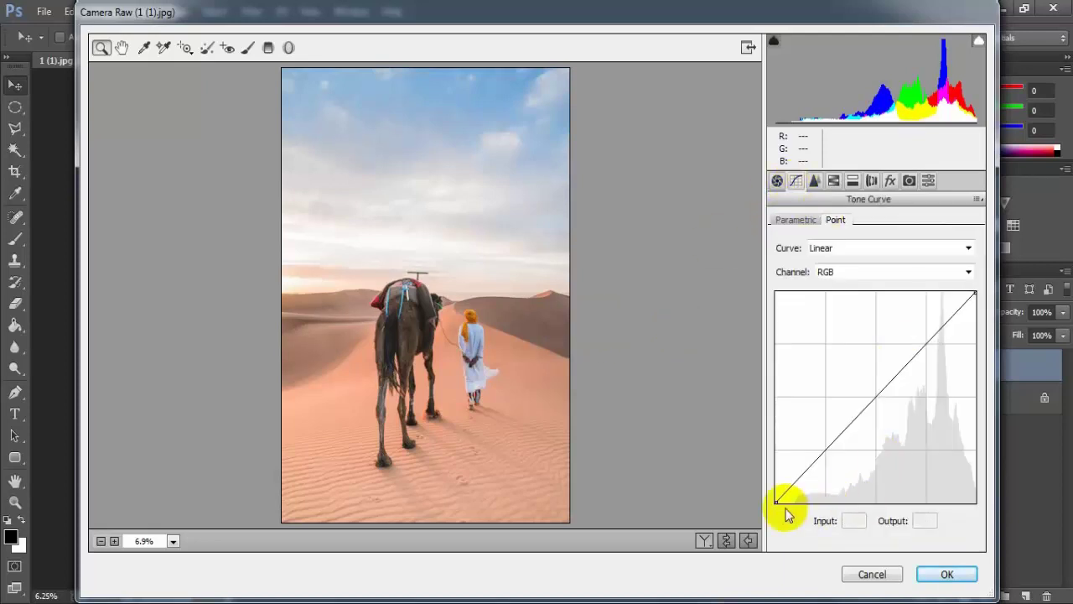
mouse_move(776, 502)
mouse_down()
mouse_move(773, 489)
mouse_move(791, 490)
mouse_move(824, 450)
mouse_up()
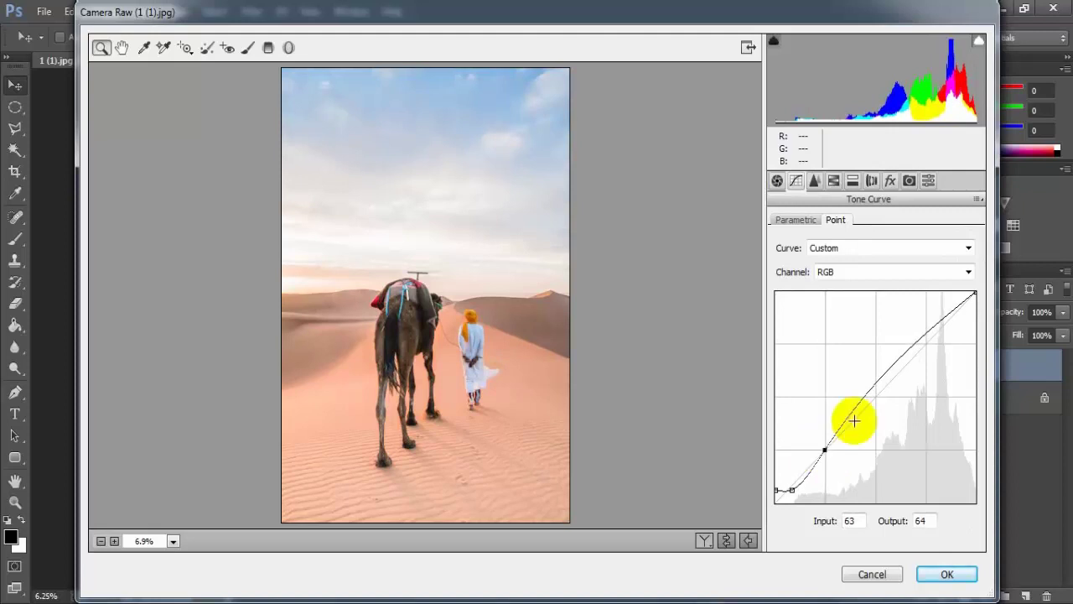
click(873, 390)
drag(873, 390, 875, 397)
click(926, 346)
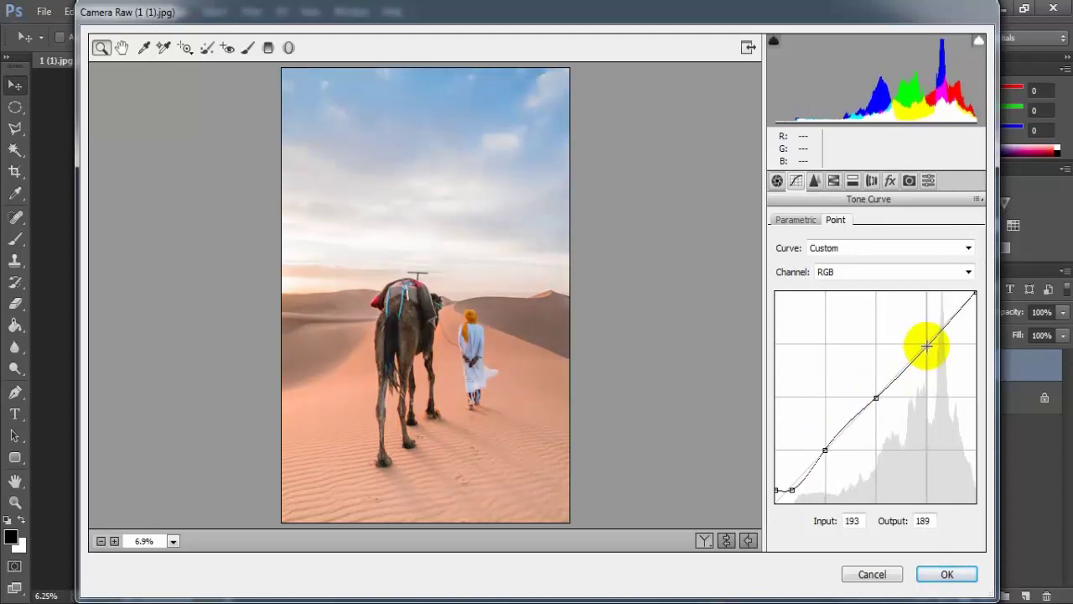
drag(926, 345, 925, 344)
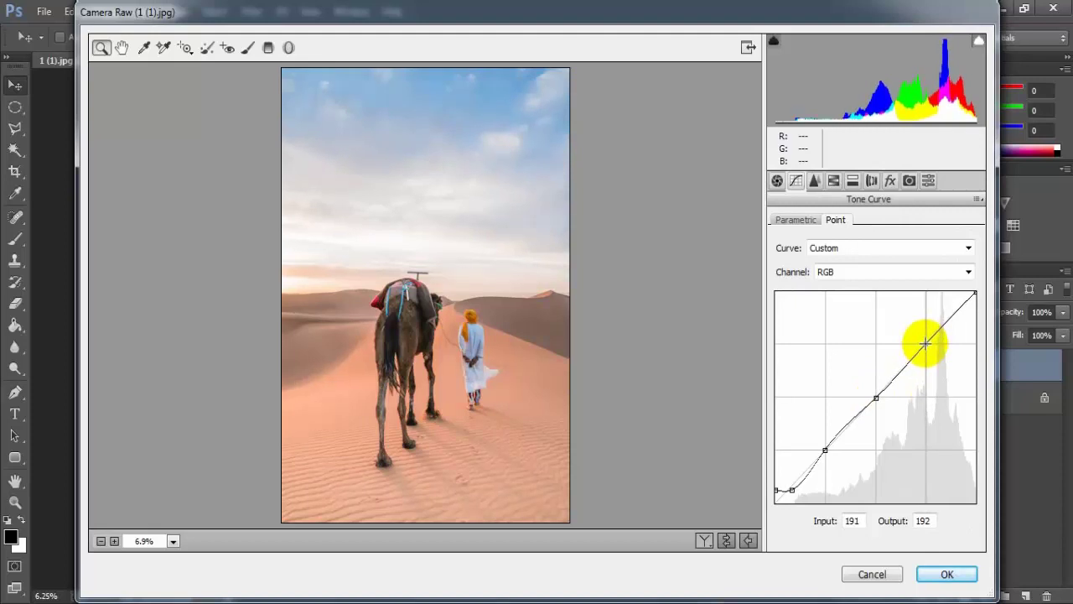
click(973, 292)
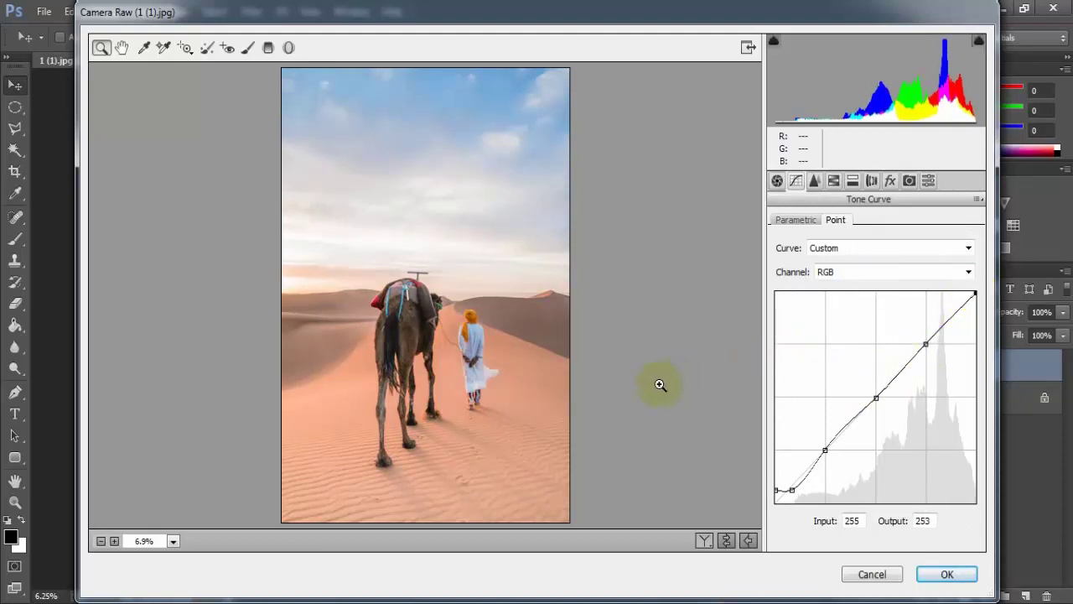
Set HSL Hue to Oranges -5, Yellows -96, Greens -100, Aquas -44 and Blues -49.
click(833, 181)
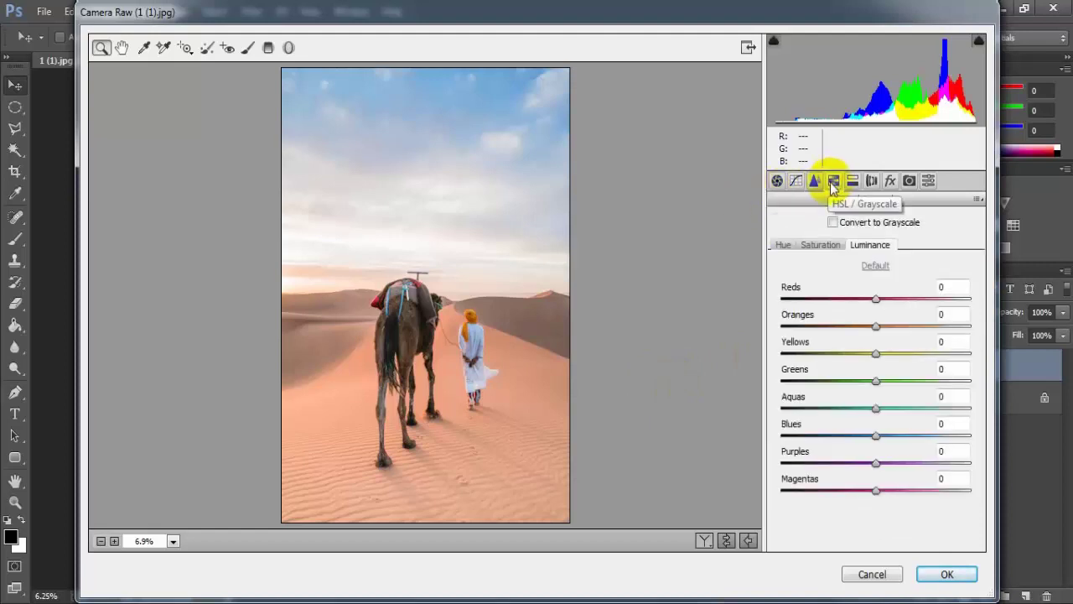
click(784, 245)
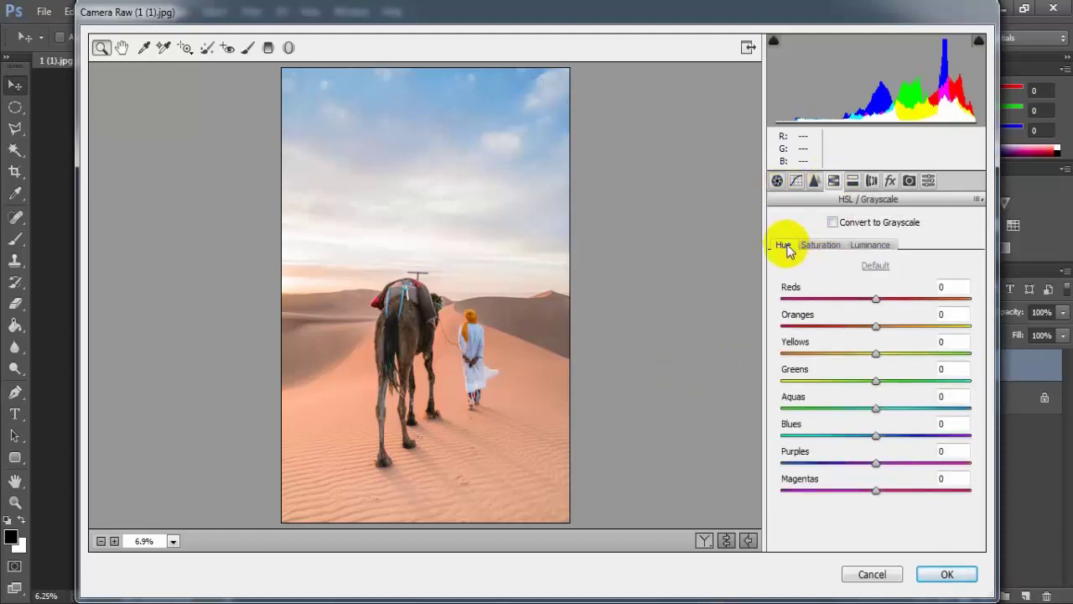
drag(878, 328, 874, 332)
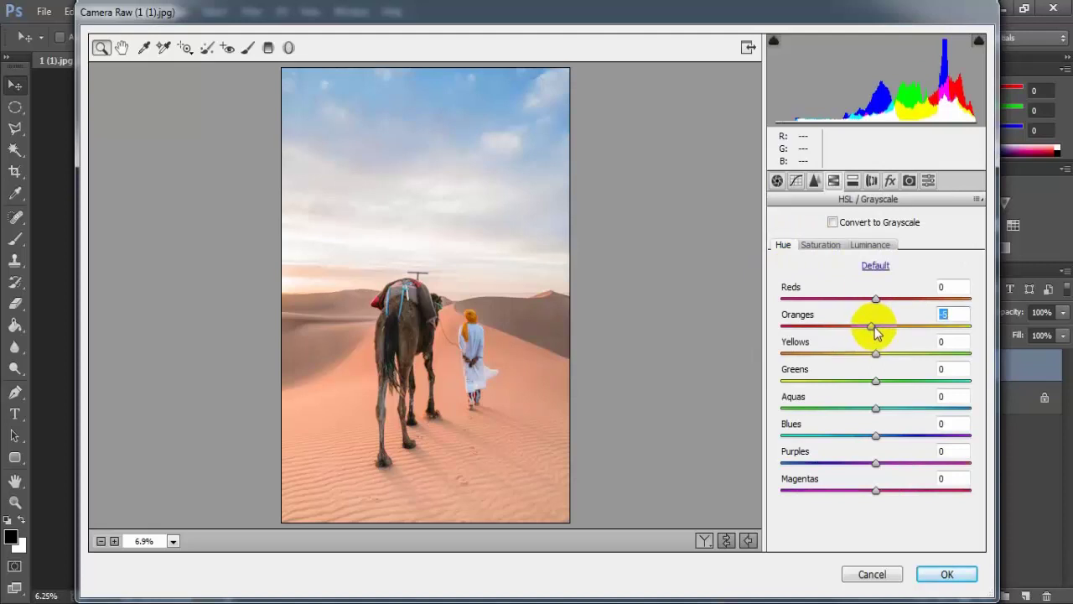
drag(875, 354, 789, 358)
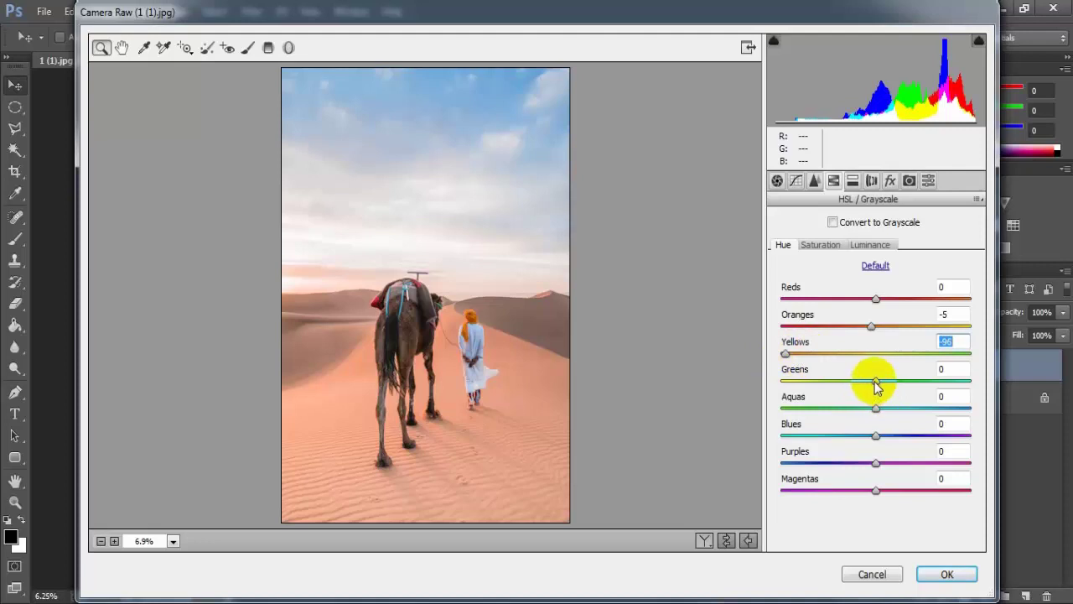
drag(875, 381, 780, 386)
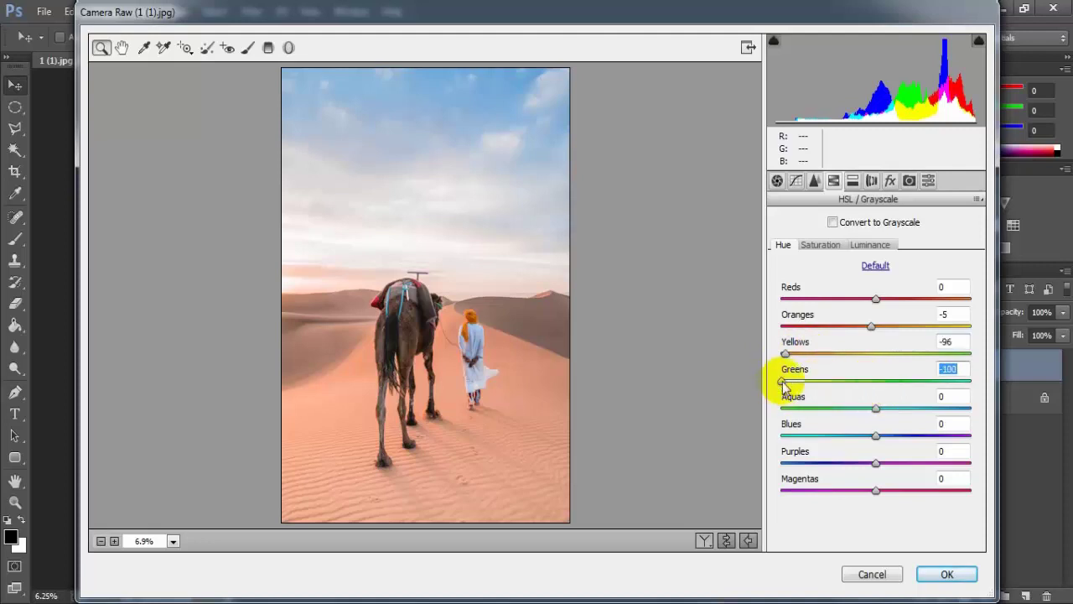
drag(875, 409, 835, 415)
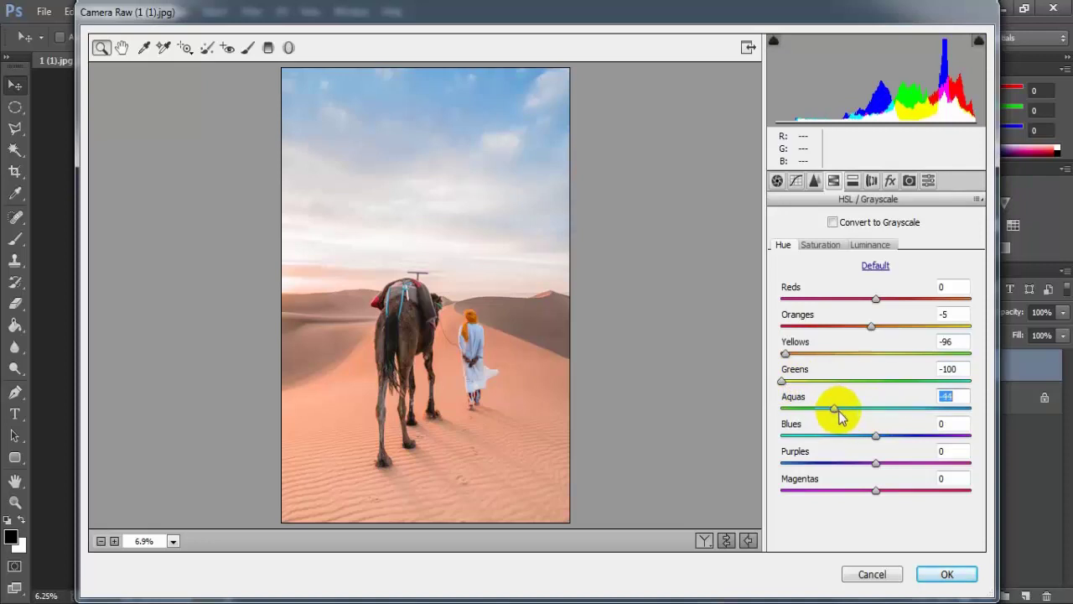
drag(875, 435, 830, 435)
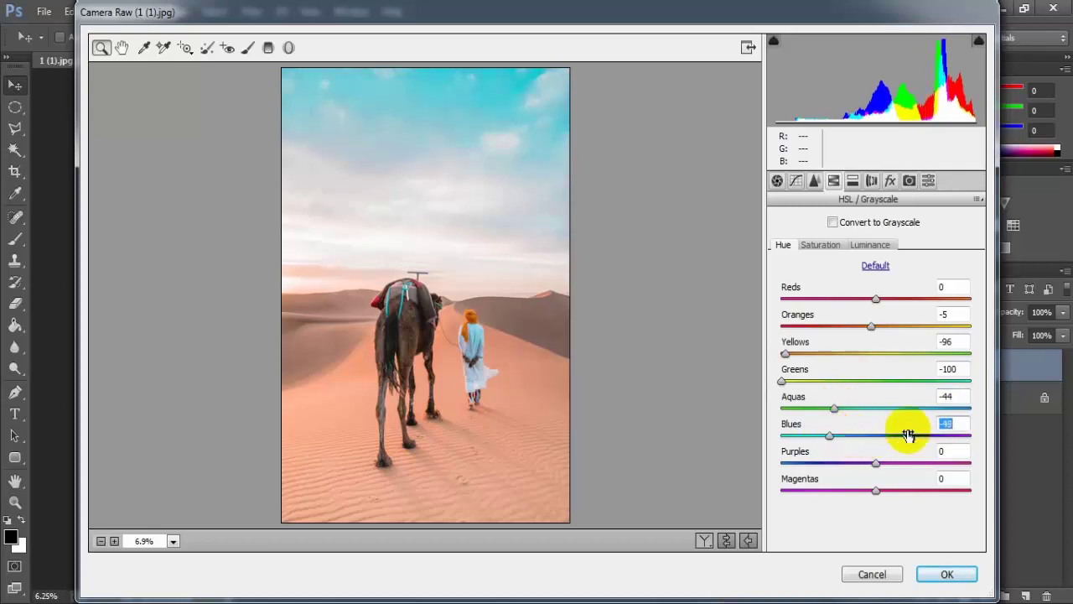
double_click(946, 423)
text(-49)
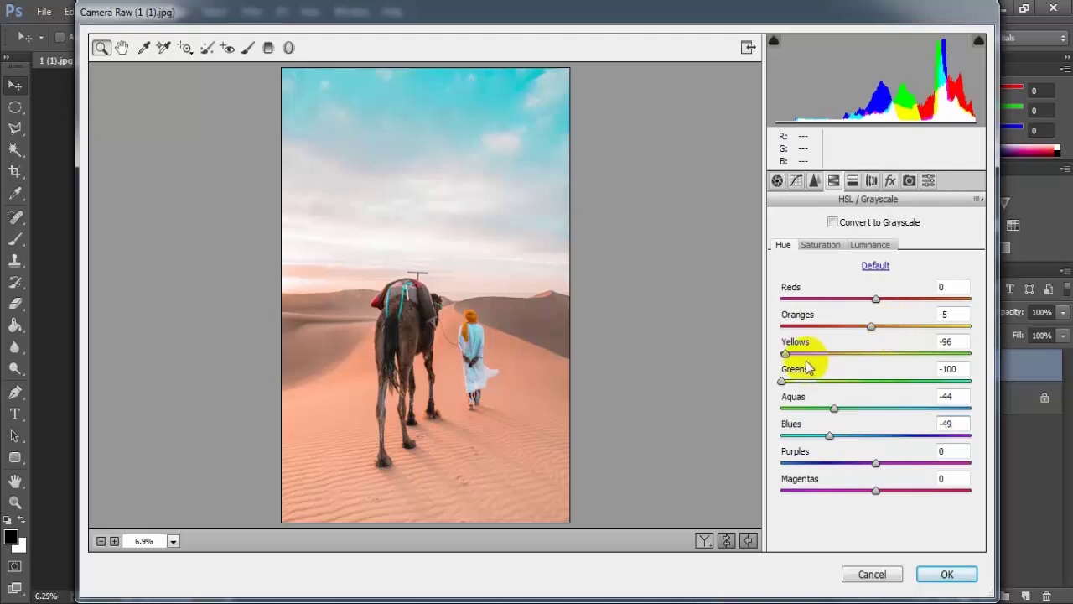
Set HSL Saturation: Oranges -15, Yellows +94, Greens +49, Aquas +14, Blues +100, Purples -44, Magentas -41.
click(821, 244)
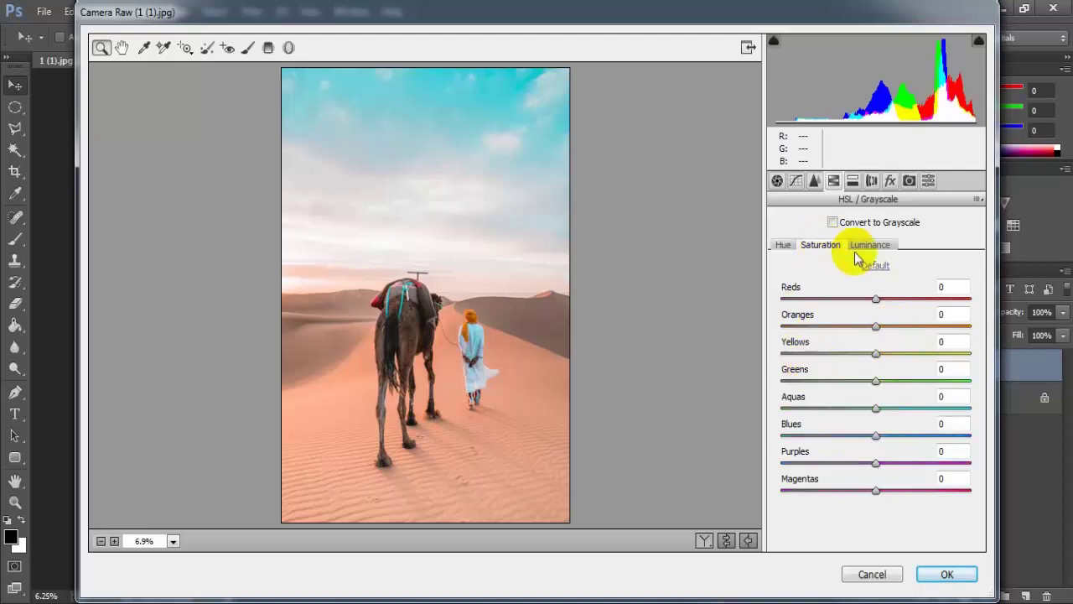
drag(877, 332, 859, 332)
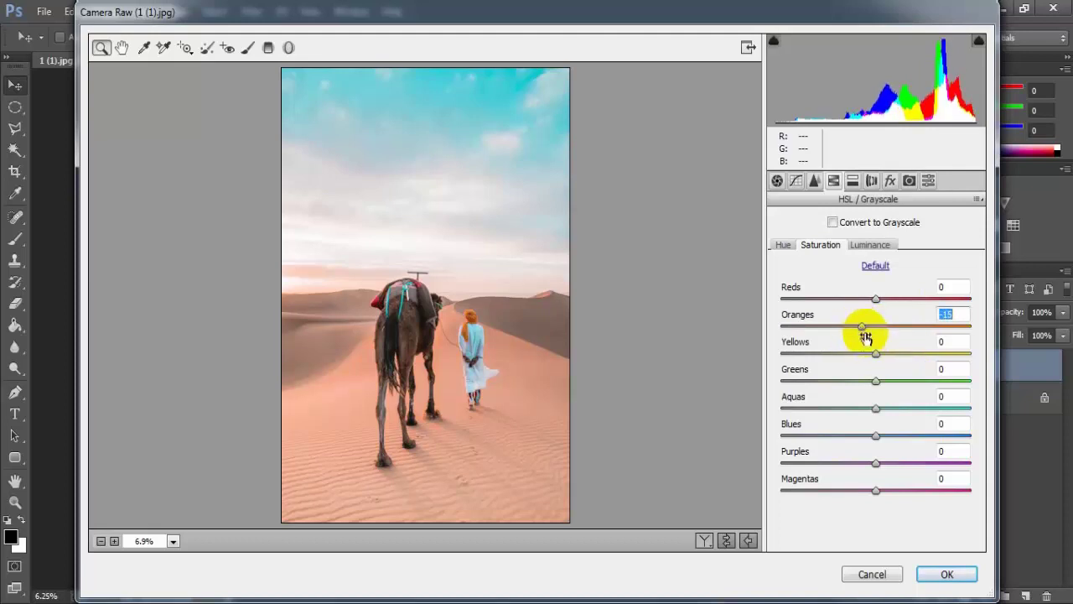
mouse_move(876, 356)
mouse_down()
mouse_move(819, 356)
mouse_move(960, 356)
mouse_up()
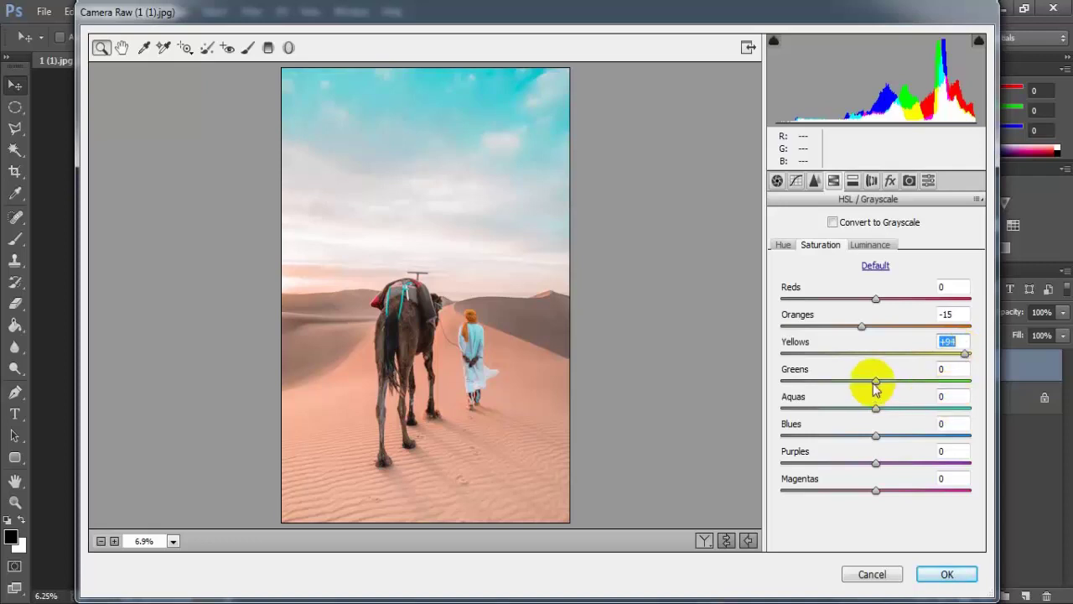
drag(876, 380, 920, 378)
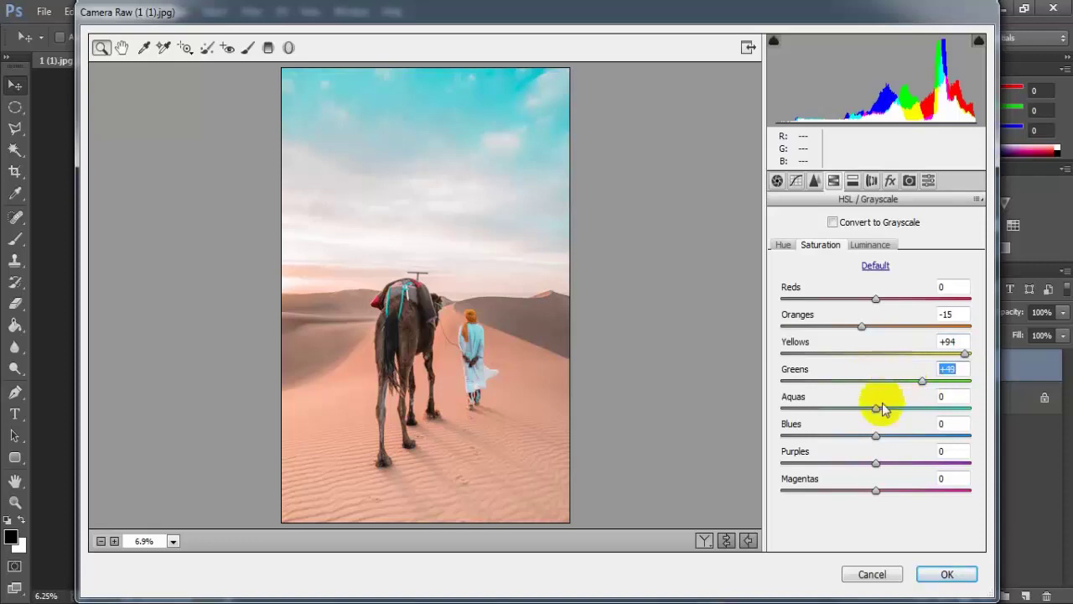
drag(876, 409, 889, 410)
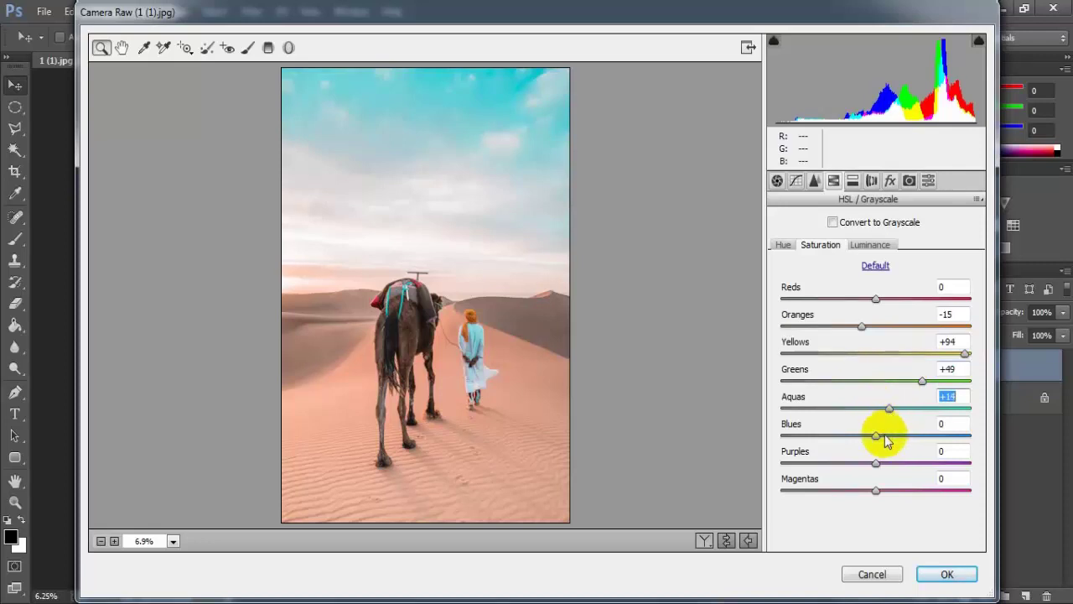
drag(875, 435, 969, 436)
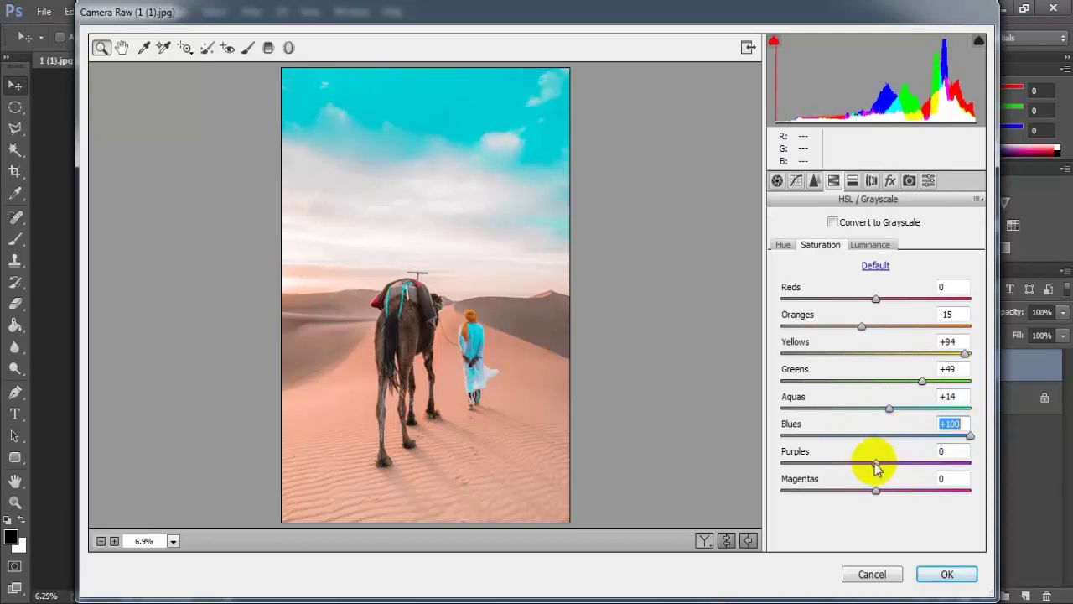
drag(874, 463, 836, 466)
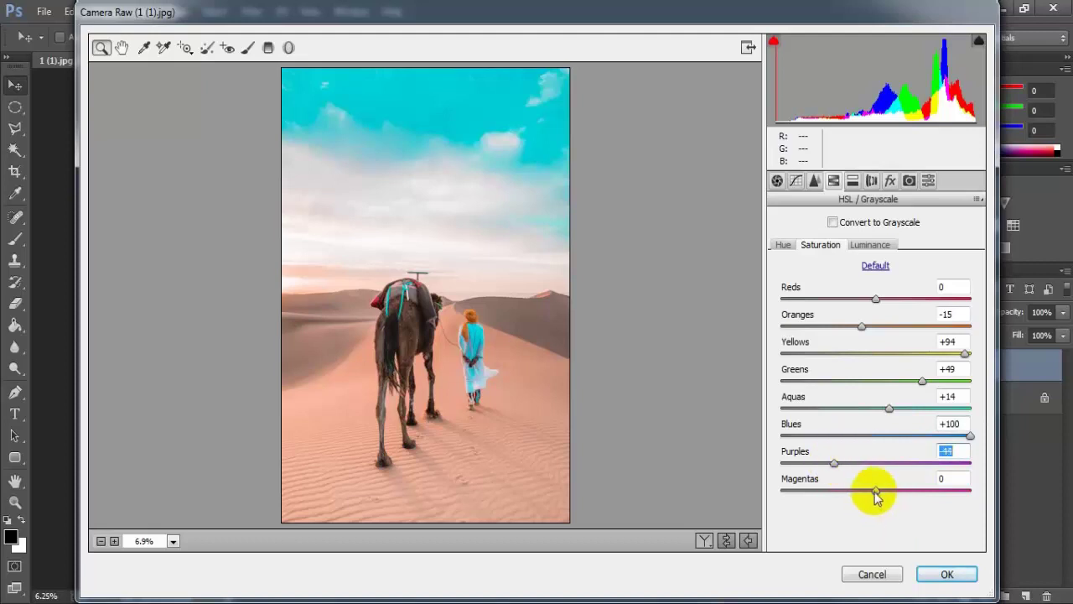
drag(875, 491, 840, 498)
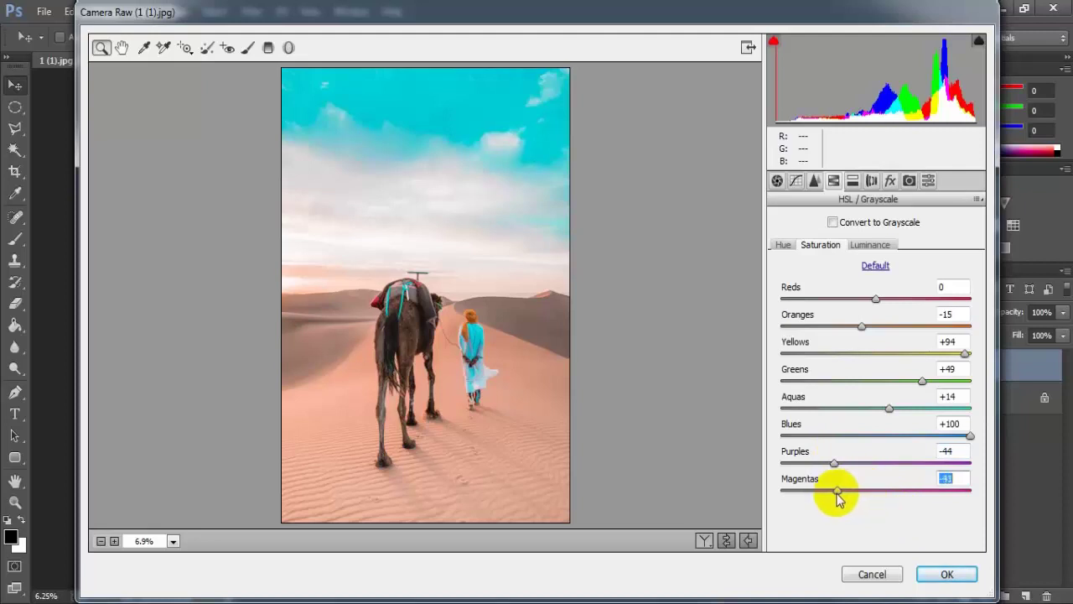
click(946, 478)
Set HSL Luminance to Oranges -7, Yellows -15, Greens -12 and Blues -26.
click(869, 245)
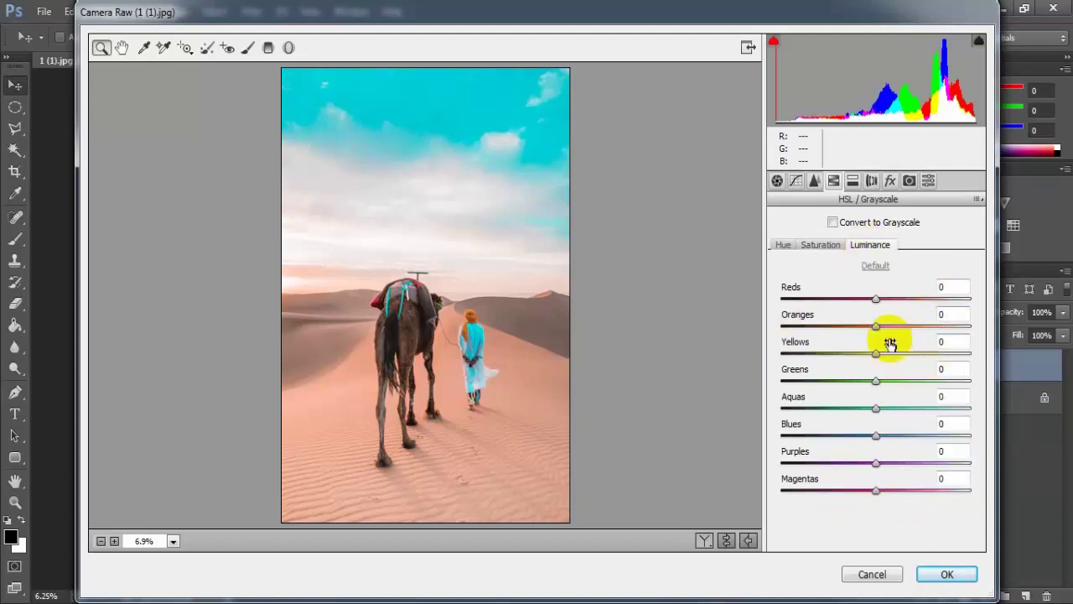
drag(872, 331, 867, 328)
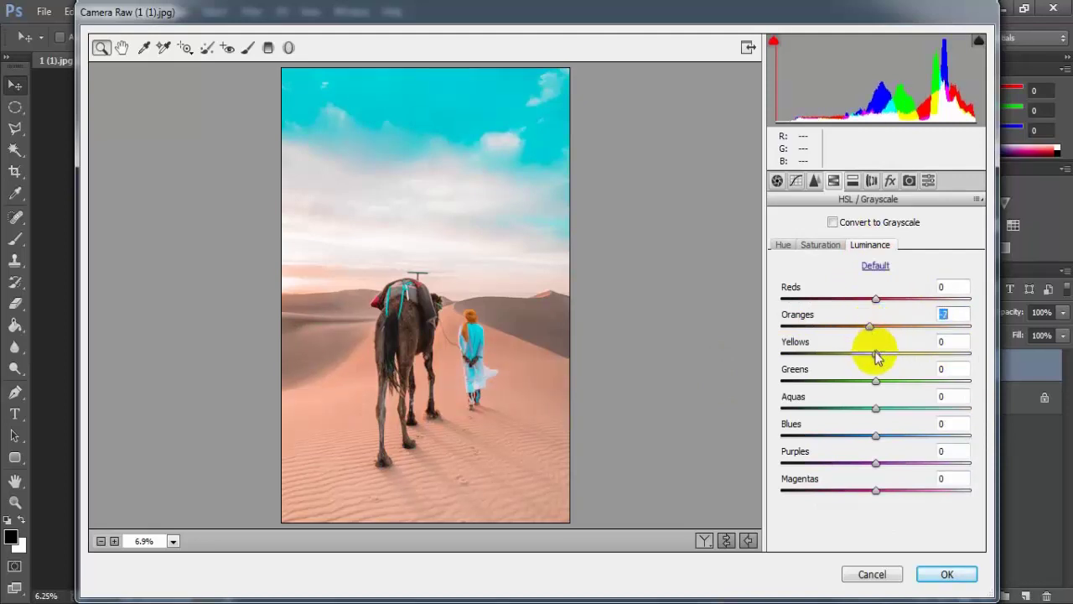
drag(875, 353, 858, 356)
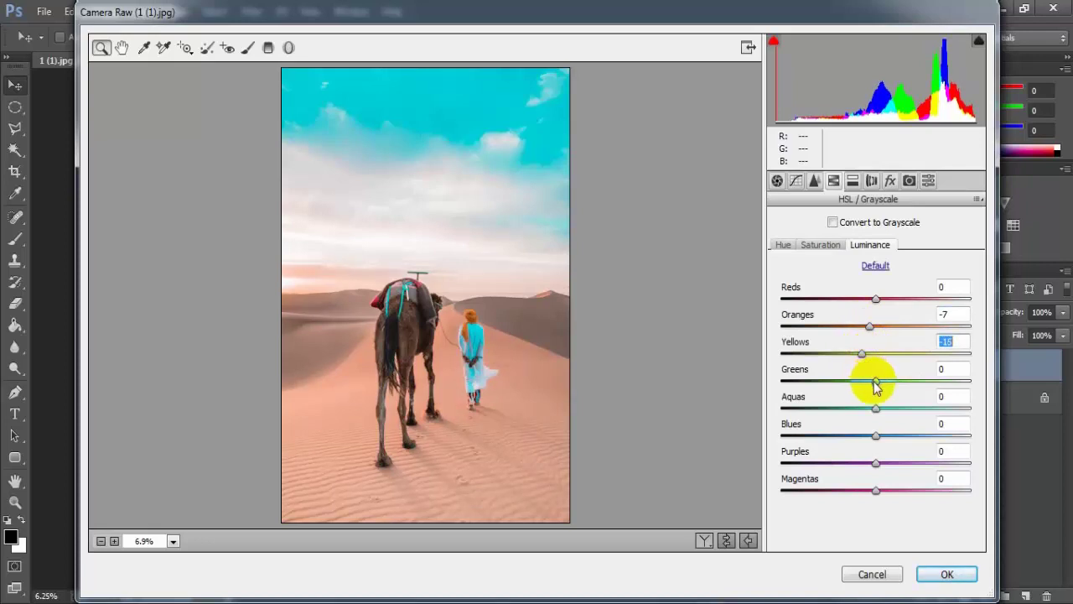
drag(875, 386, 867, 386)
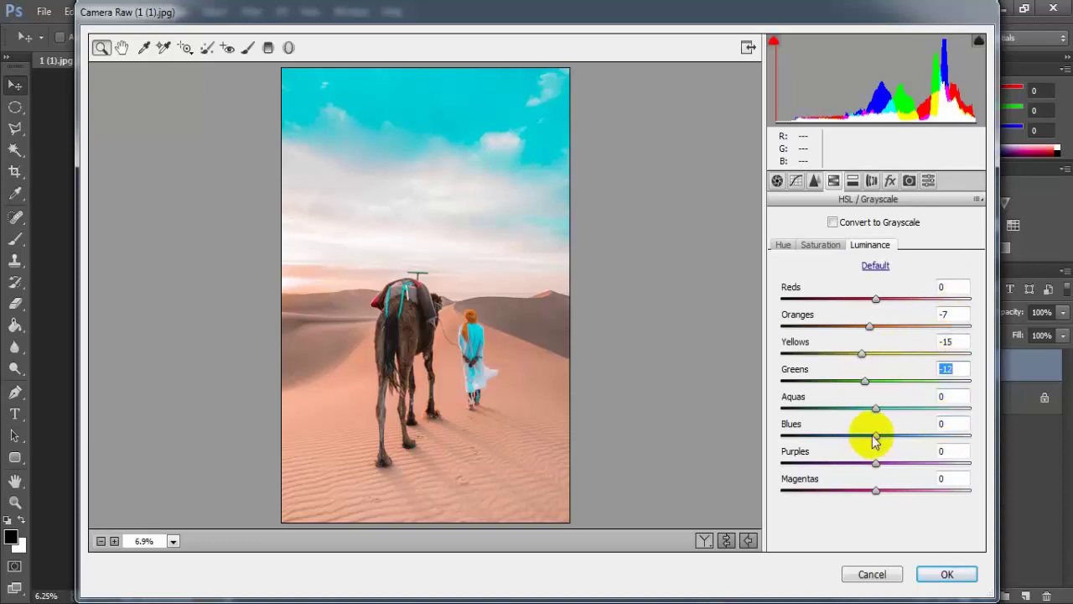
drag(874, 437, 850, 437)
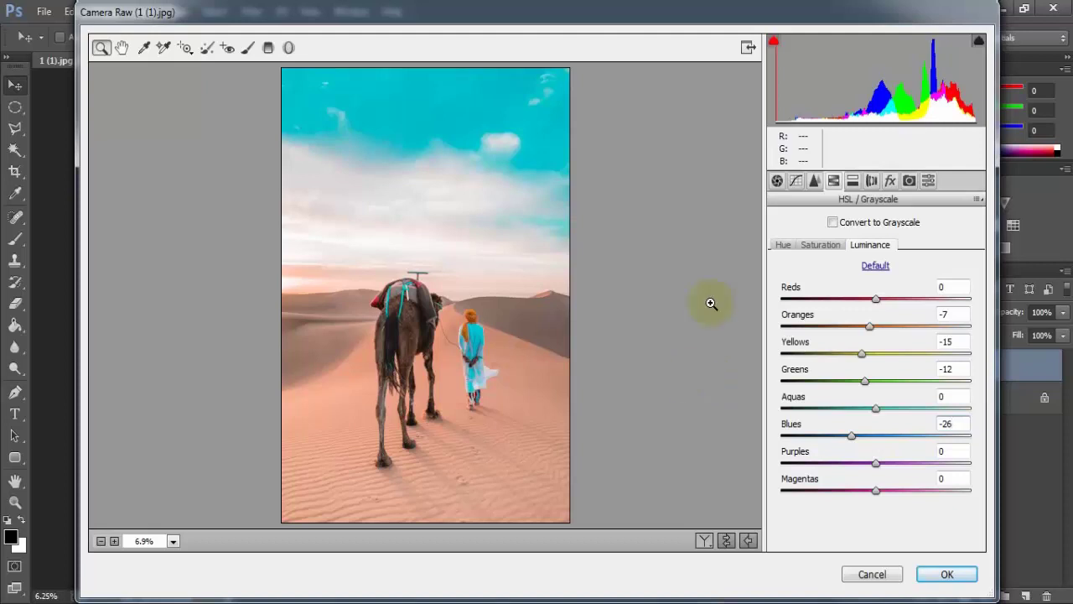
Set Camera Calibration Green Primary Hue to -10, compare before/after, and apply the Camera Raw grade.
click(909, 180)
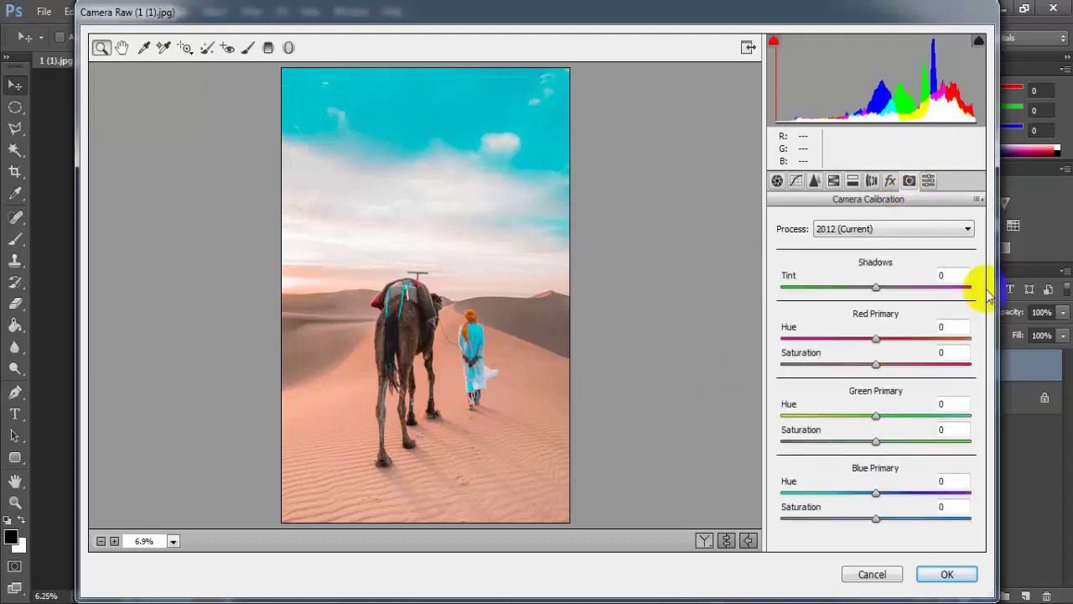
drag(875, 416, 869, 416)
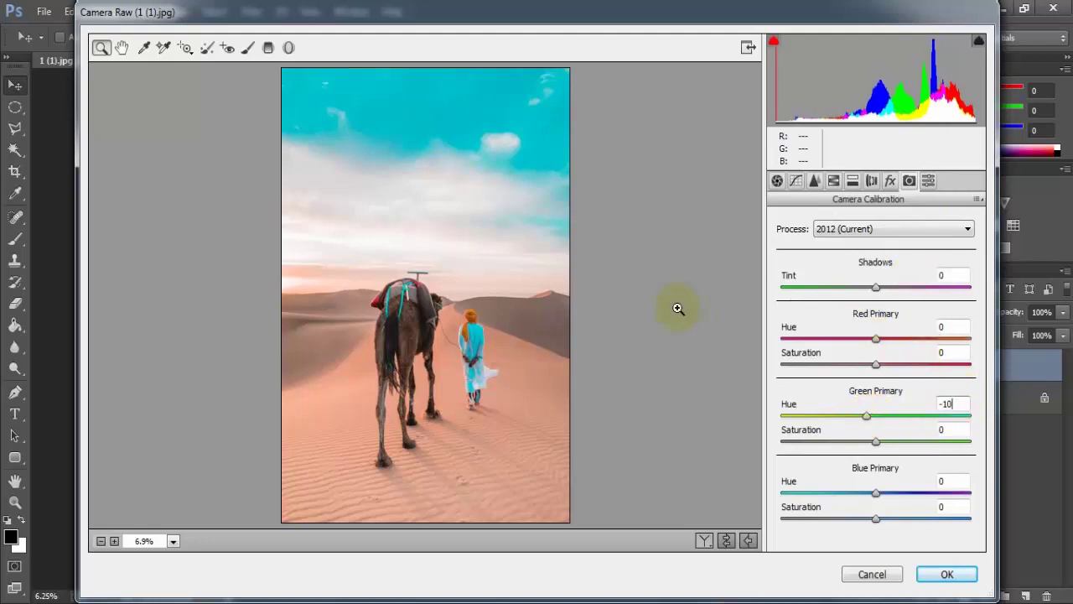
click(704, 541)
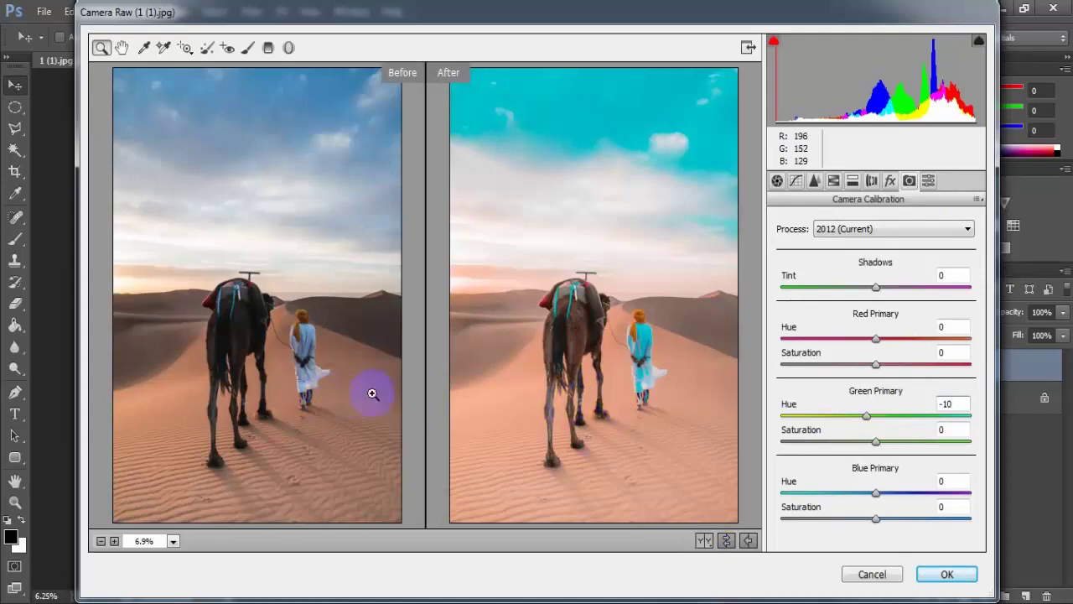
click(935, 574)
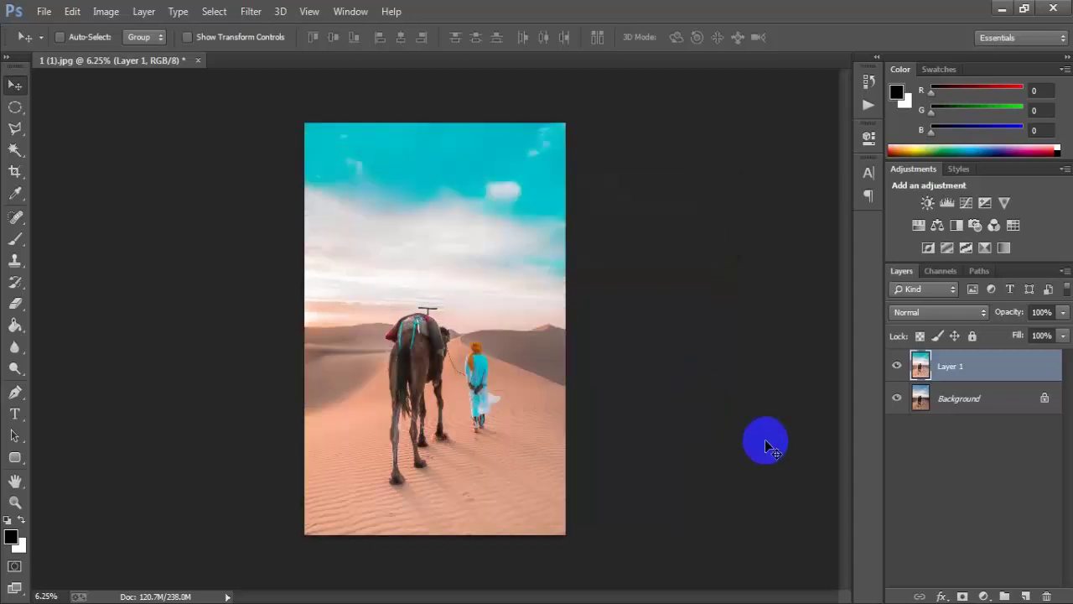
key(ctrl+plus)
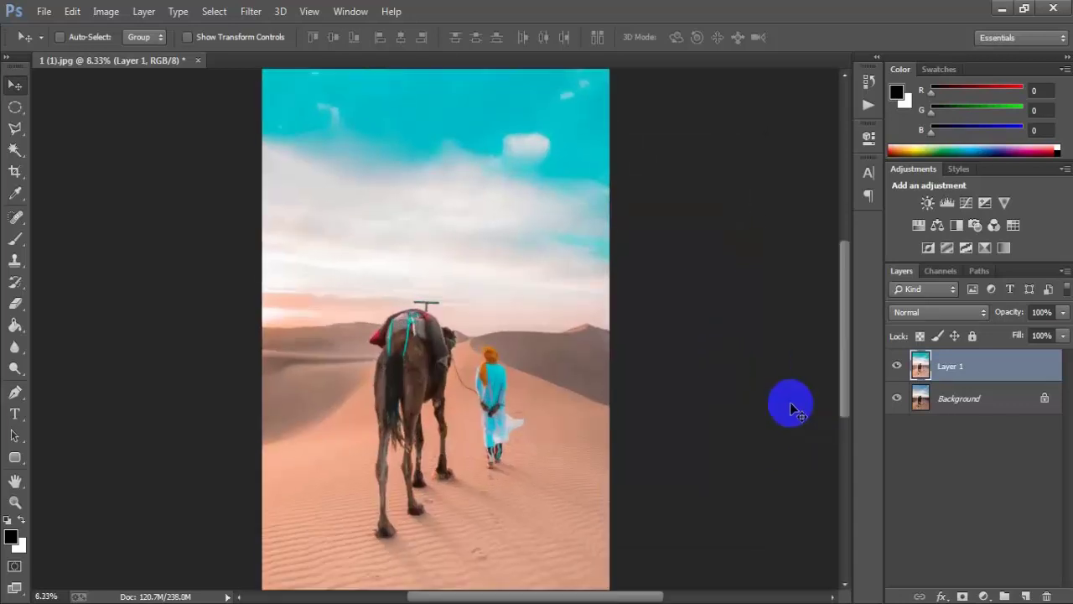
click(896, 368)
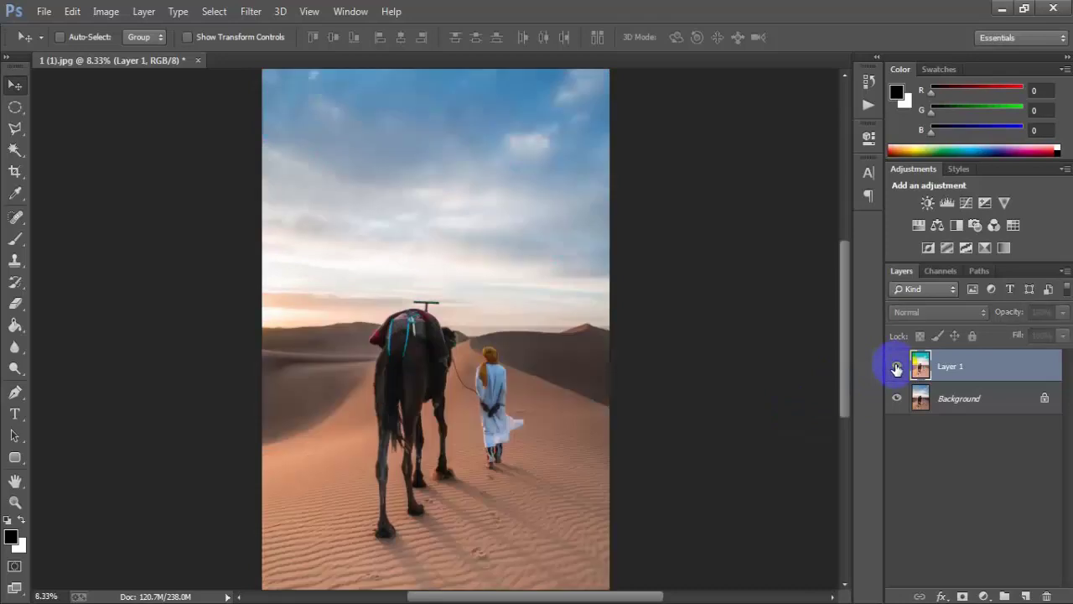
click(896, 368)
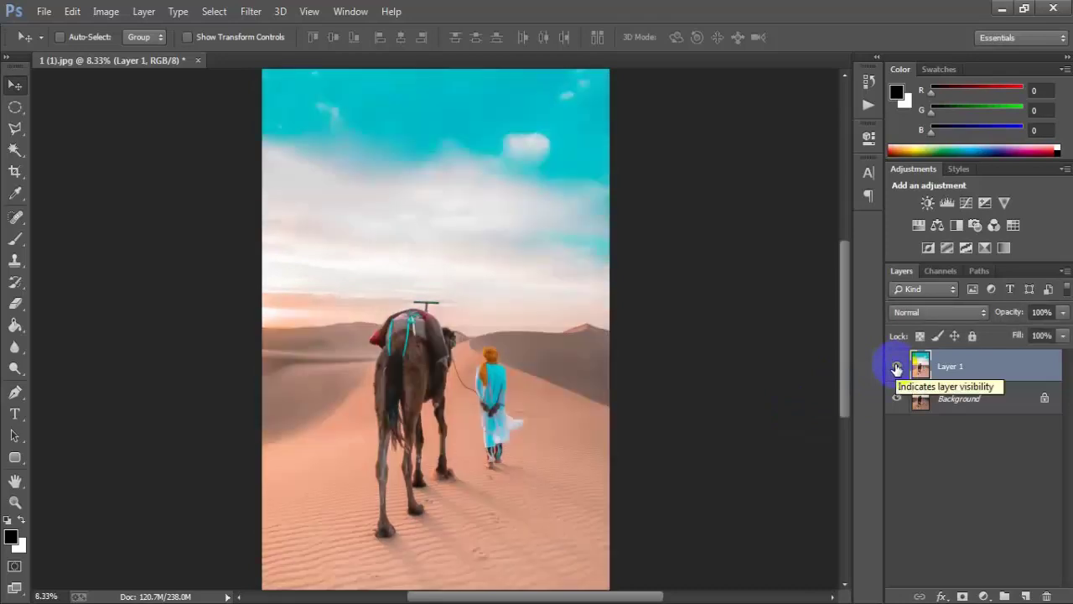
click(896, 368)
click(896, 368)
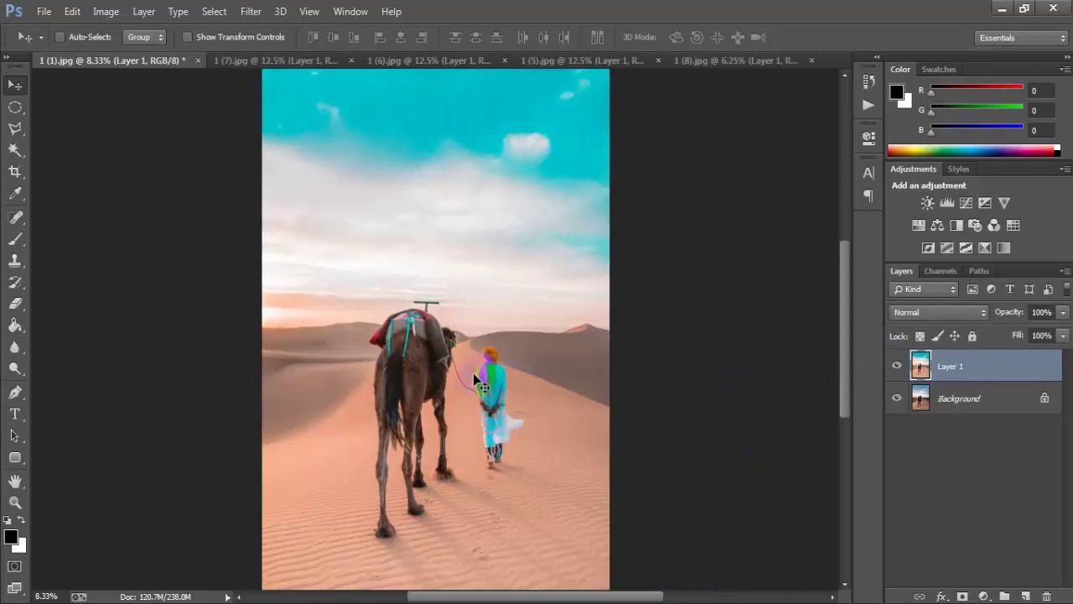
click(312, 66)
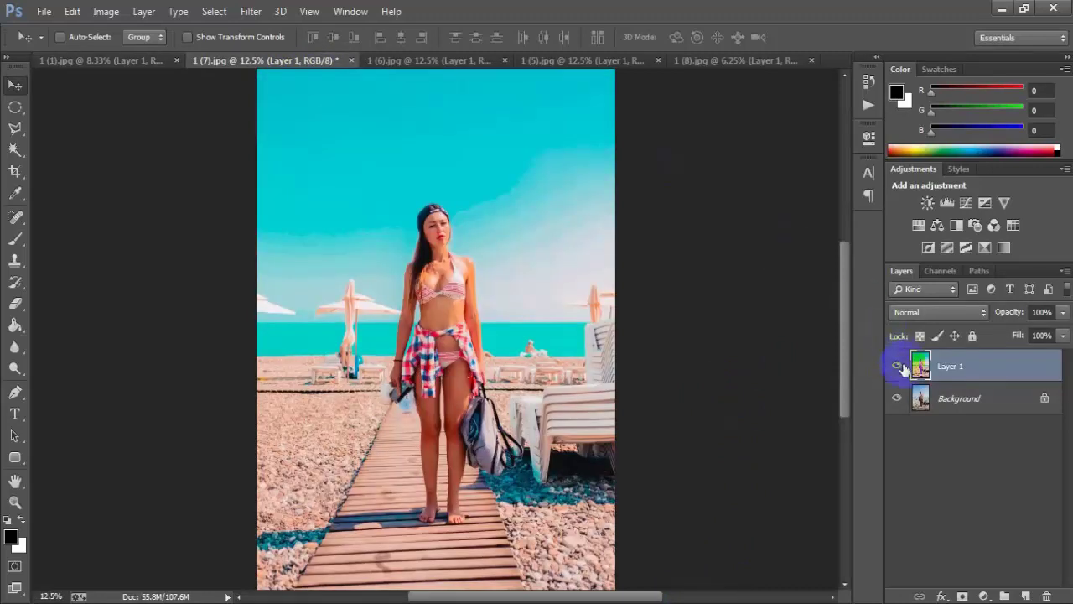
click(897, 369)
click(897, 369)
click(897, 368)
click(460, 87)
click(429, 62)
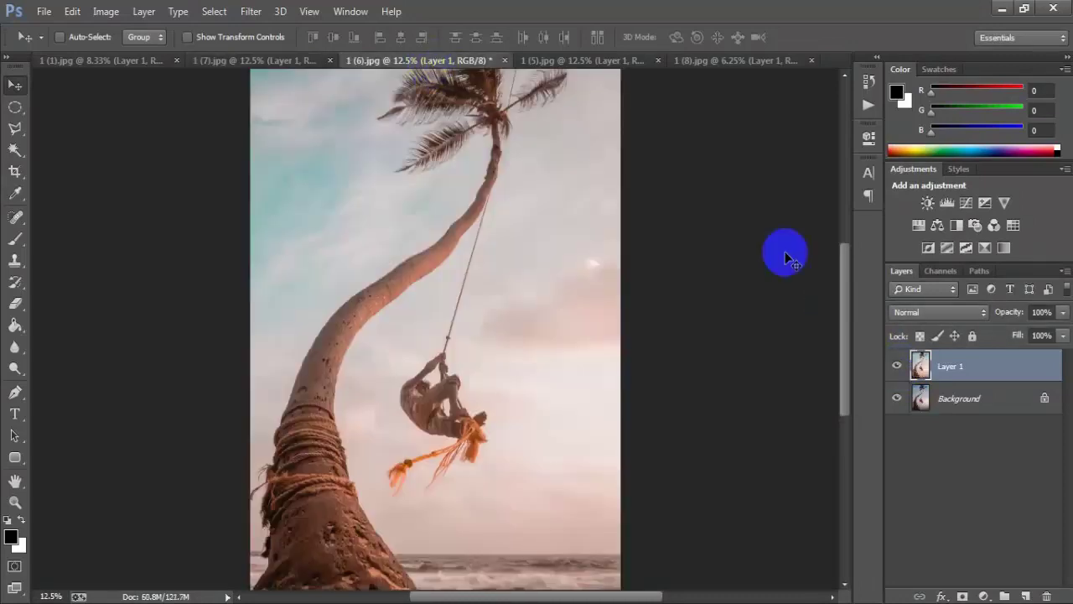
click(895, 370)
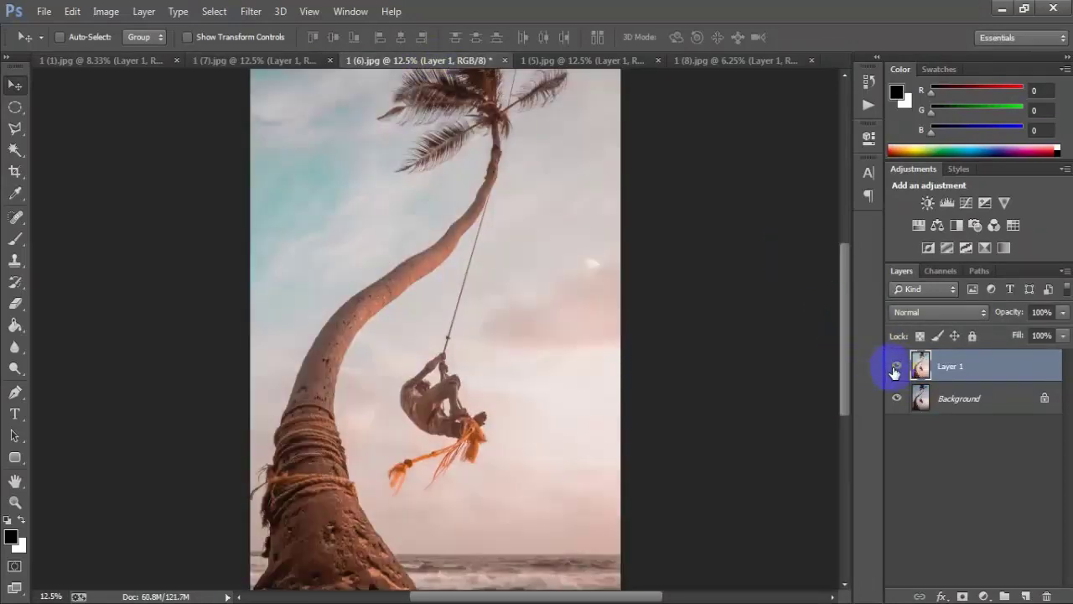
click(895, 370)
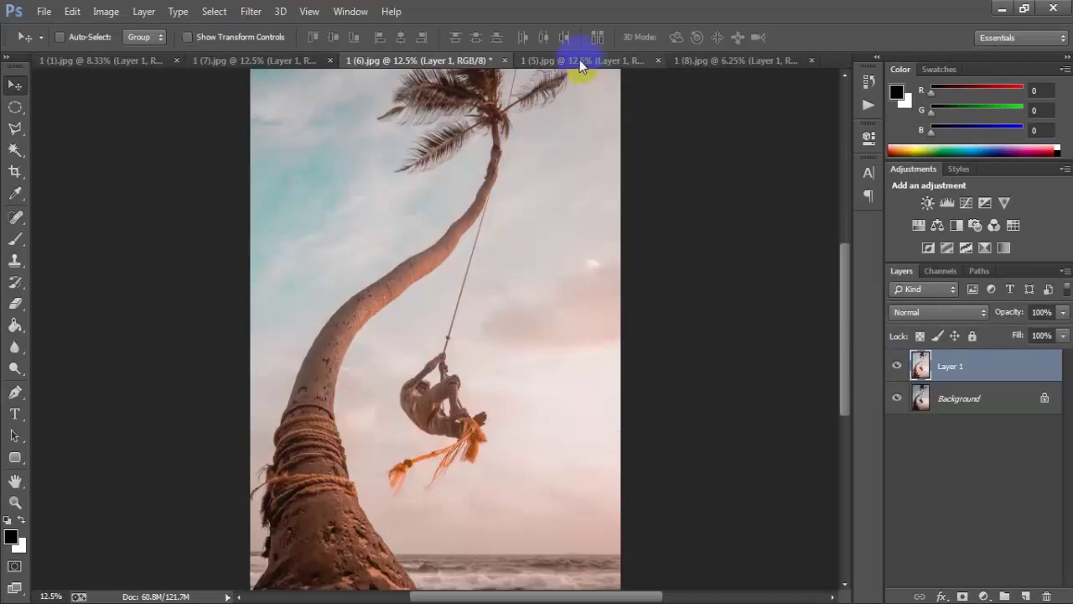
click(579, 60)
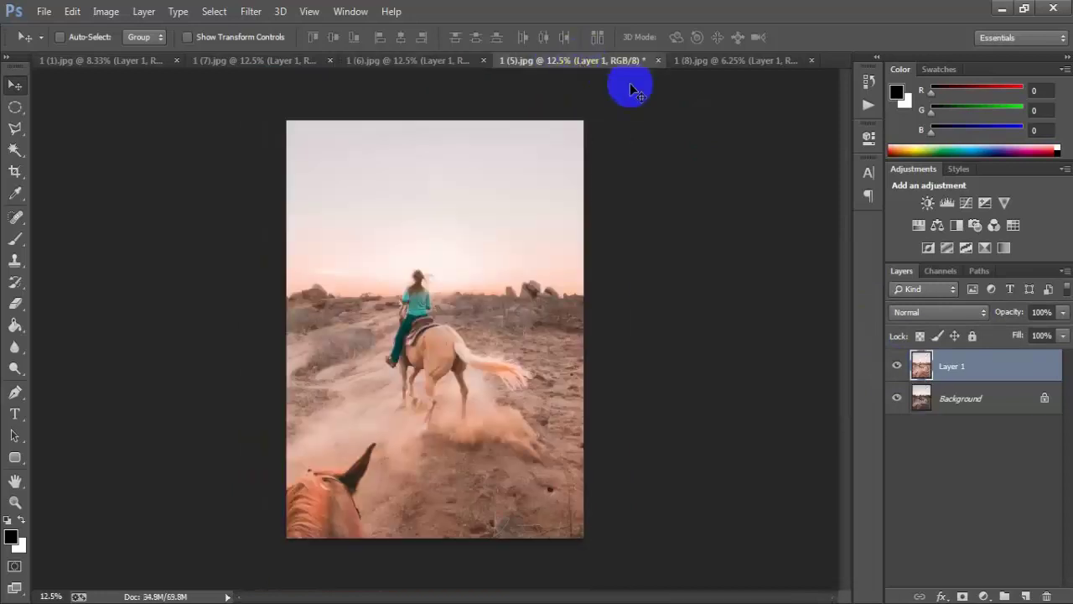
click(897, 370)
click(897, 369)
click(897, 369)
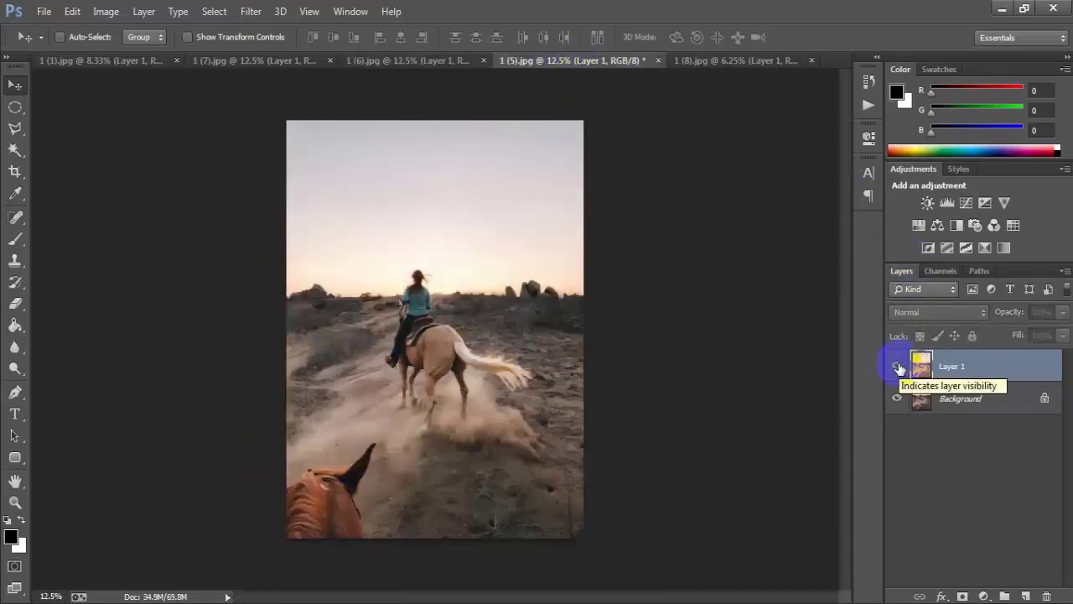
click(699, 62)
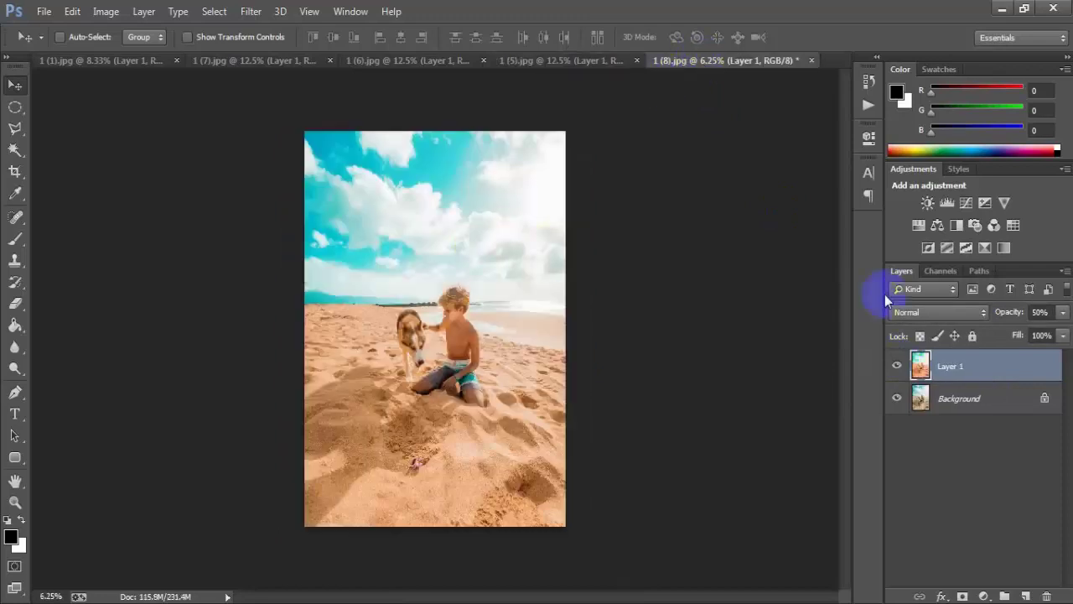
click(897, 369)
click(897, 368)
click(390, 61)
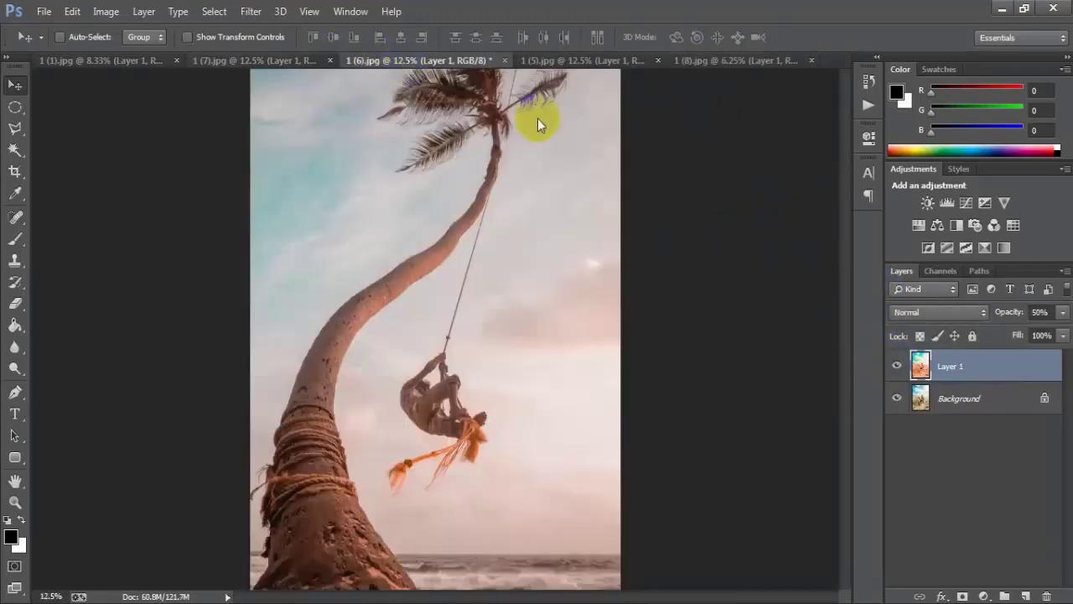
click(897, 366)
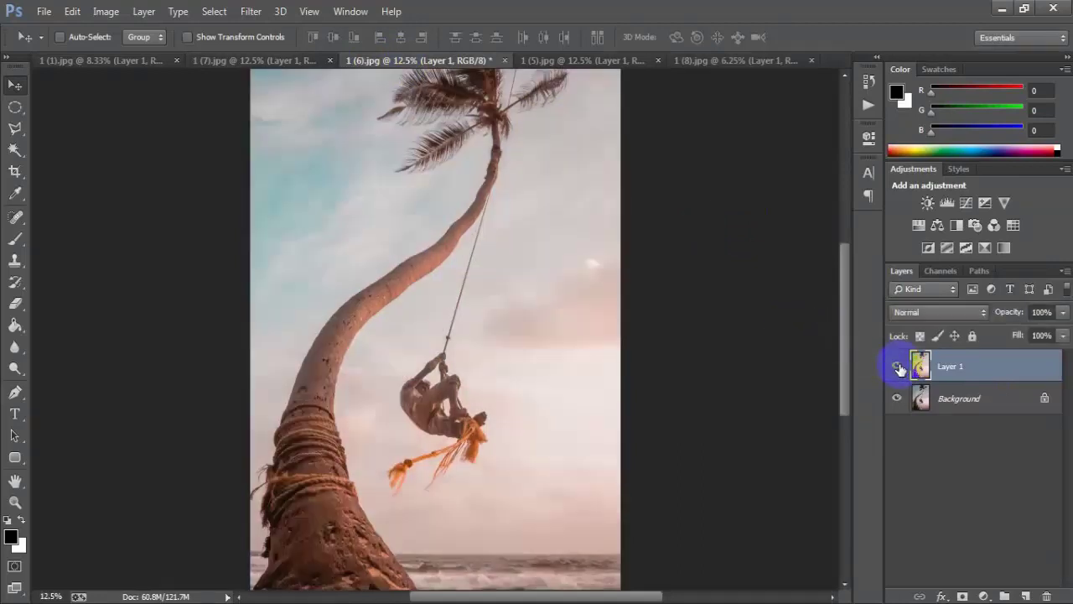
click(280, 63)
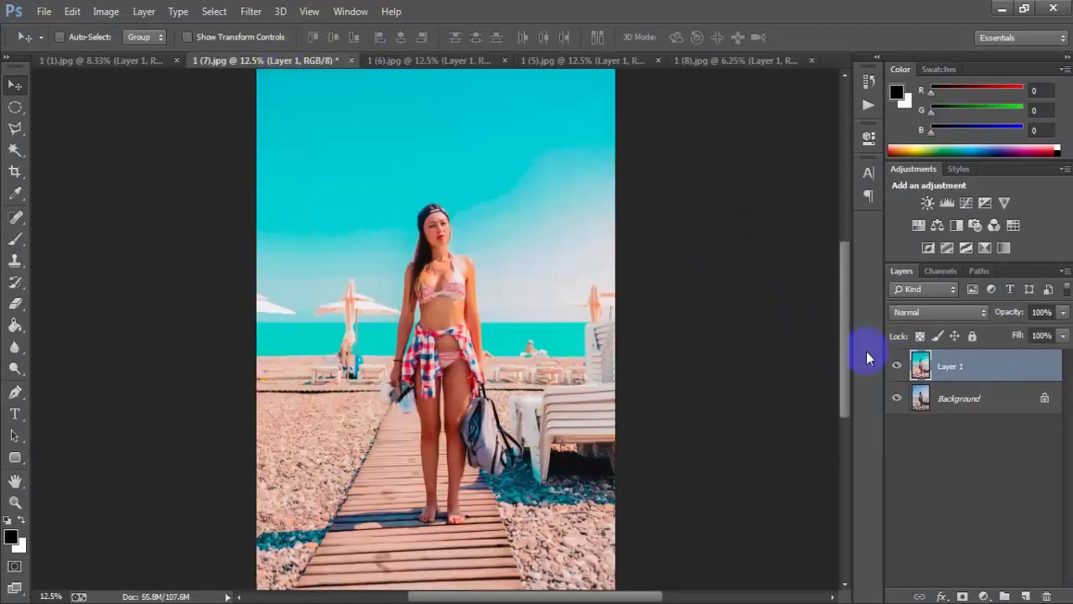
click(896, 366)
click(896, 366)
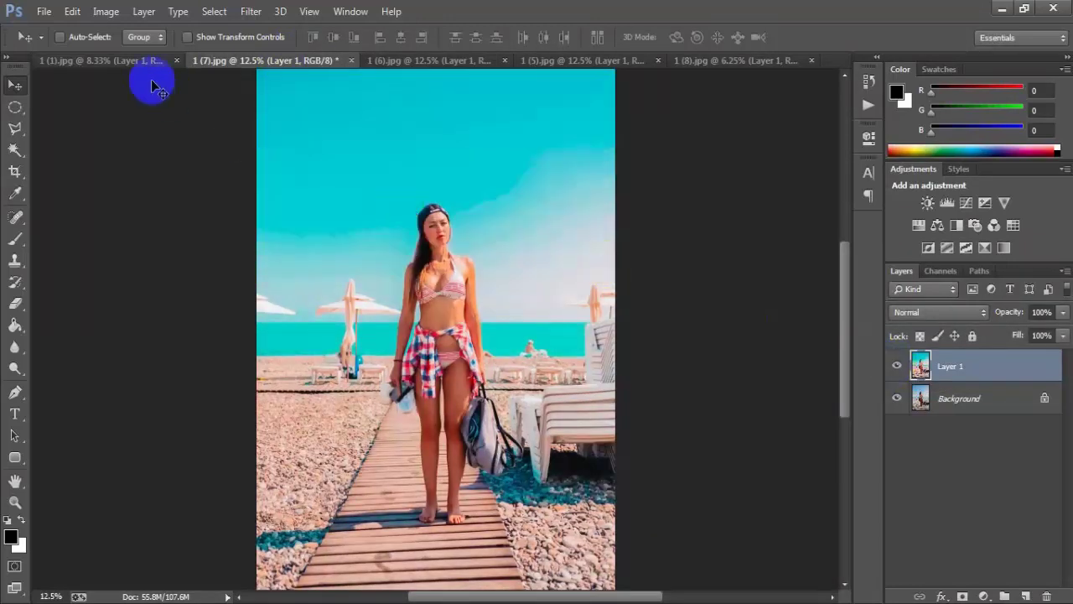
click(138, 63)
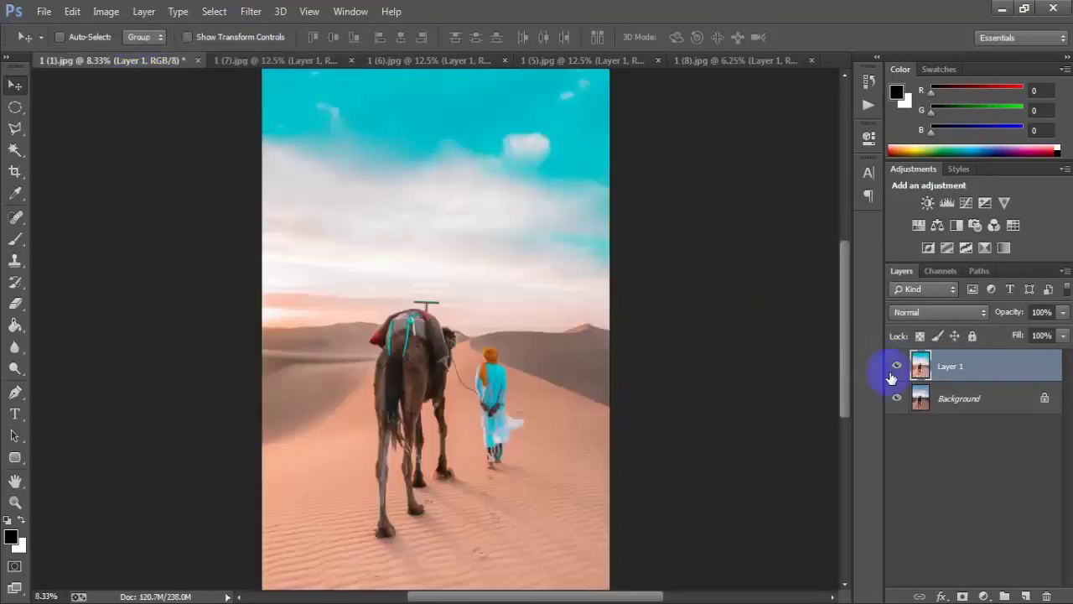
click(896, 367)
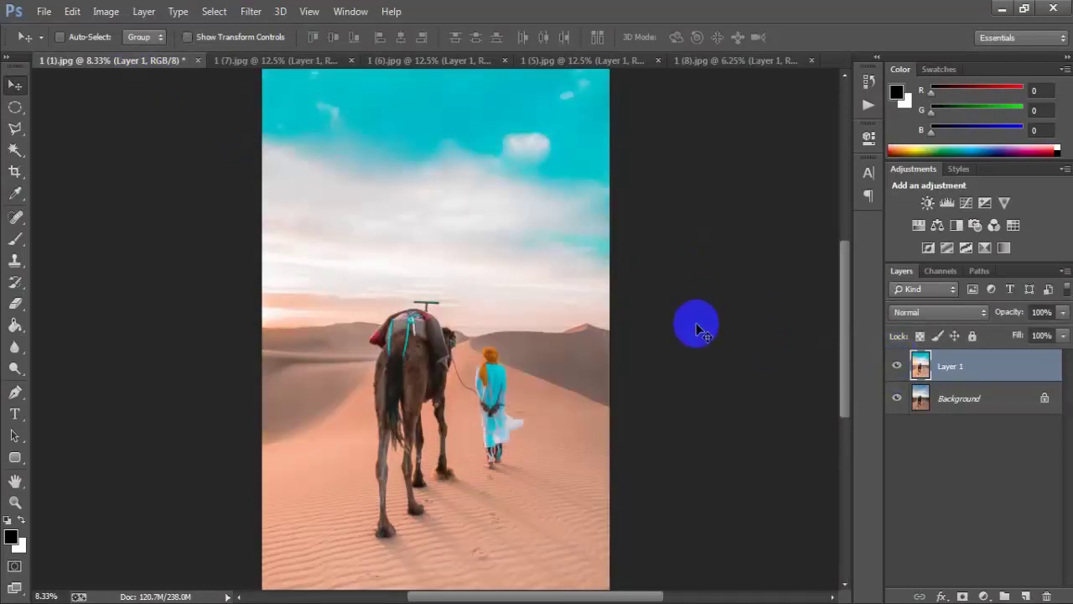